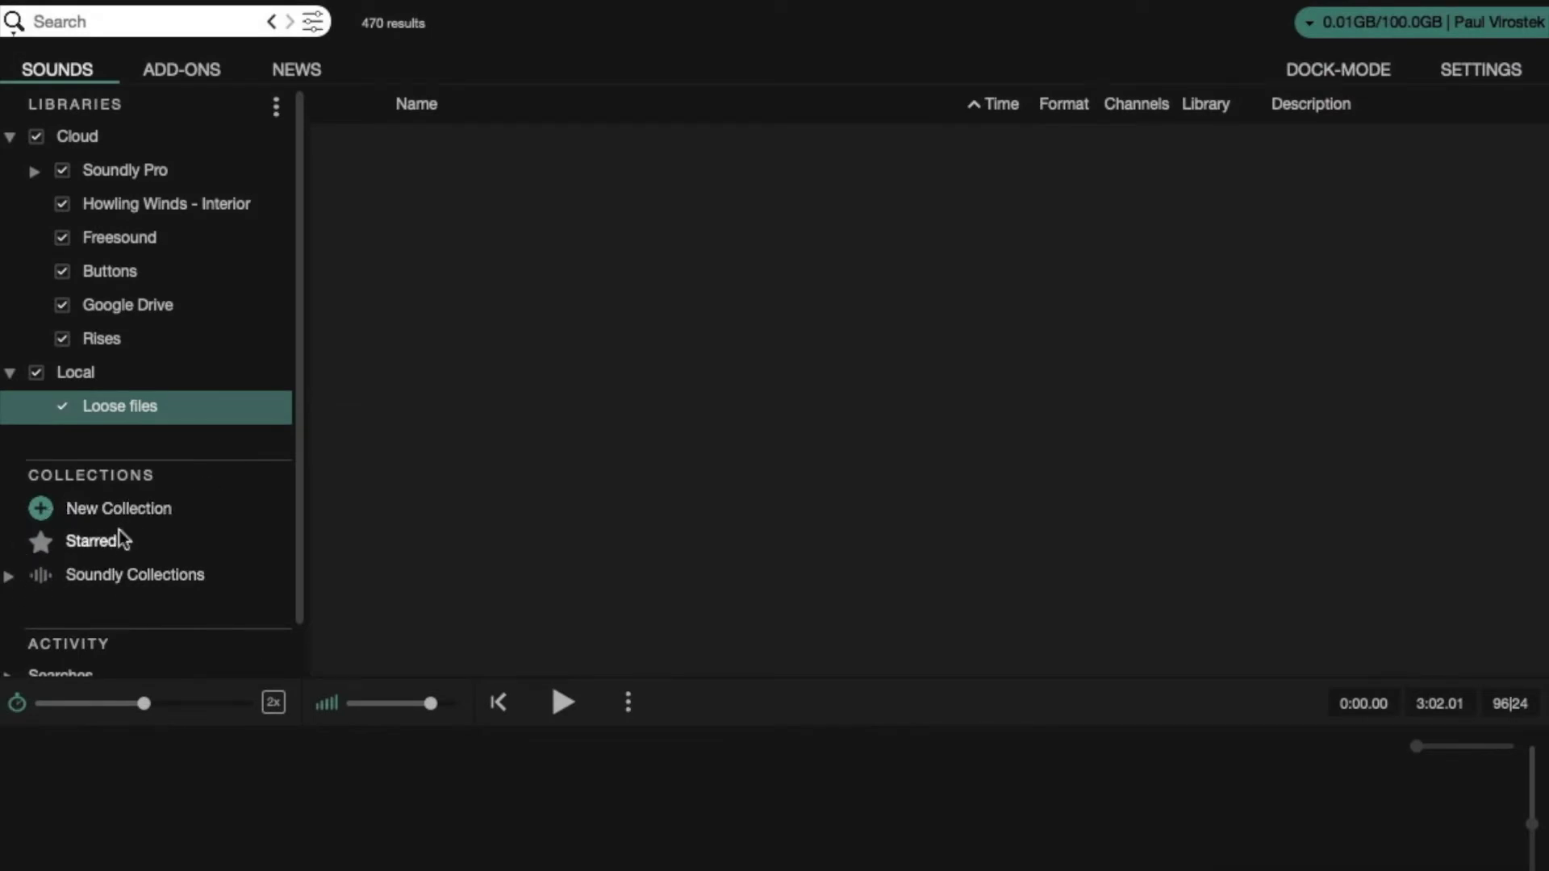
# - Create an empty collection named 'Pole EMF' under My Collections and open it
pyautogui.click(44, 510)
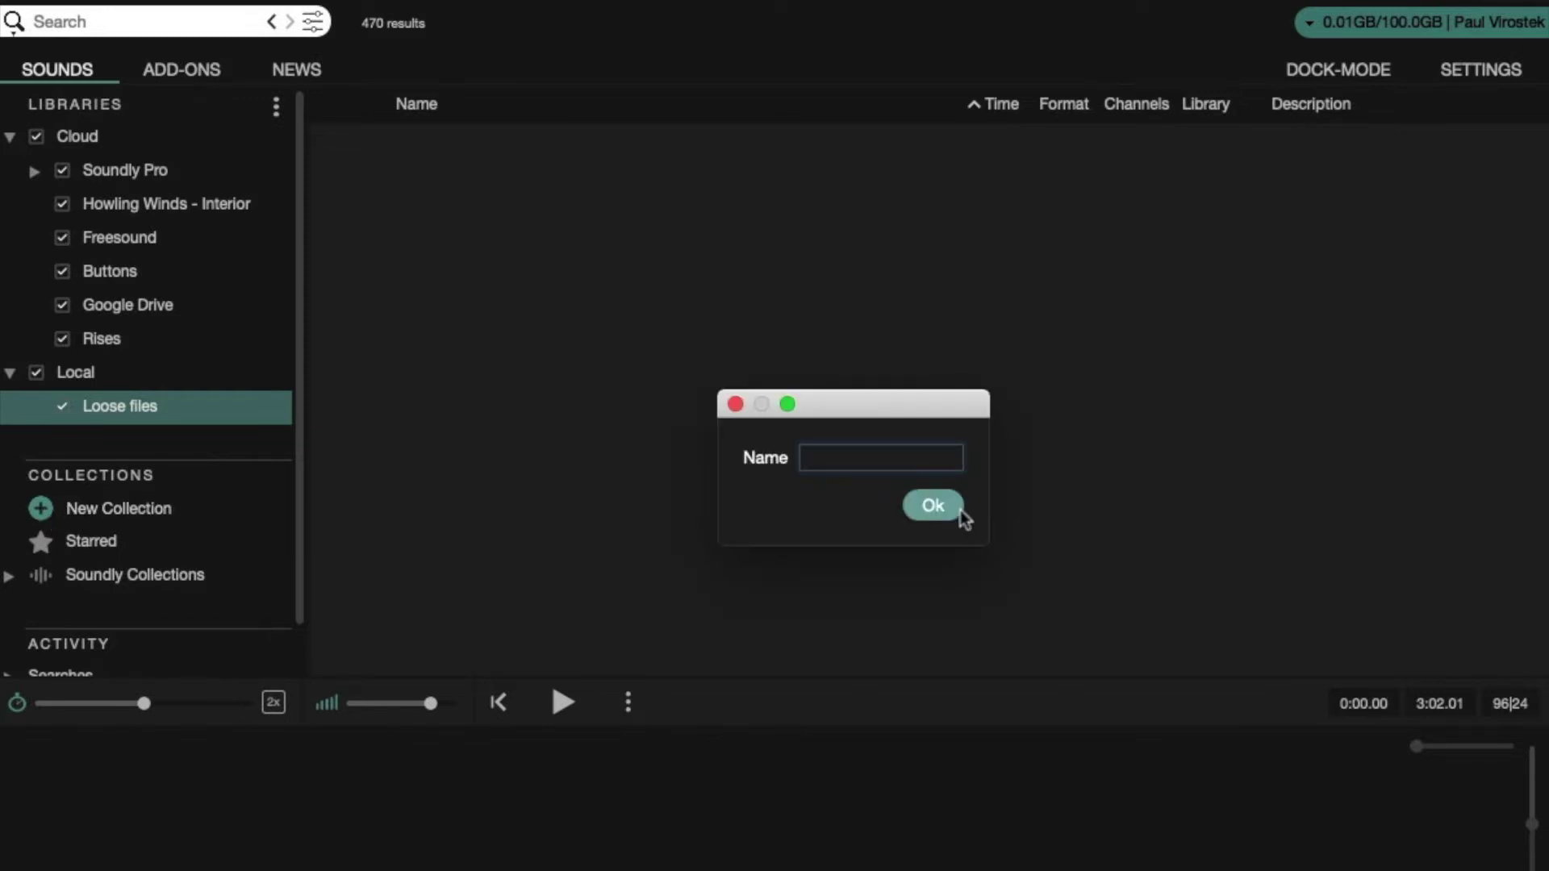
pyautogui.write('Pole EMF')
pyautogui.click(926, 508)
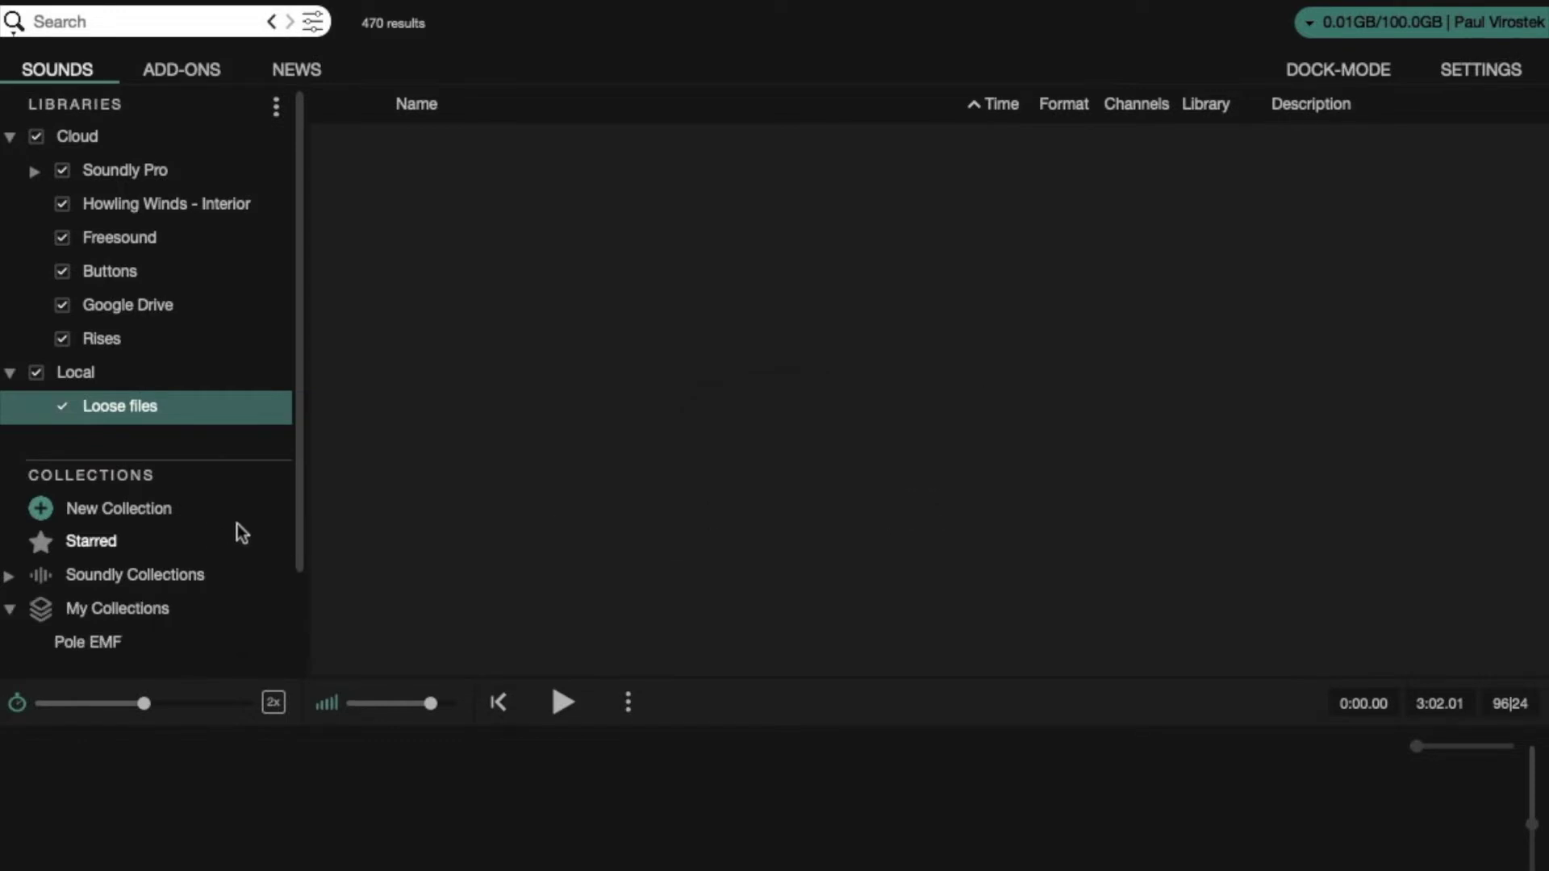
pyautogui.scroll(-3, 193, 529)
pyautogui.click(100, 546)
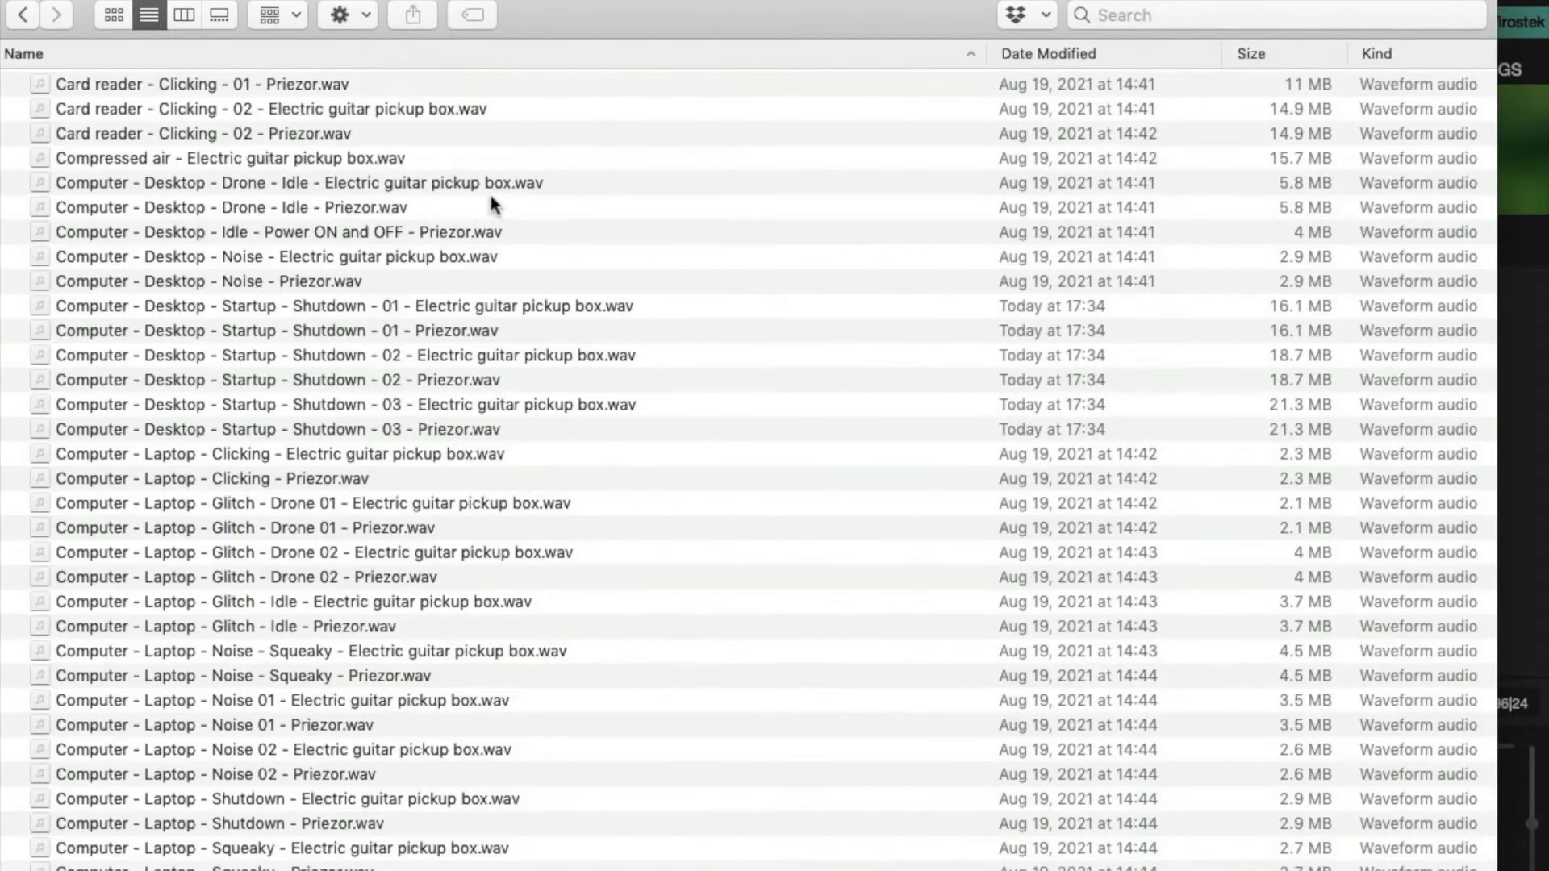
# - Select all 235 WAV files in the Finder folder and drag them onto Soundly's local library drop zone
pyautogui.click(472, 183)
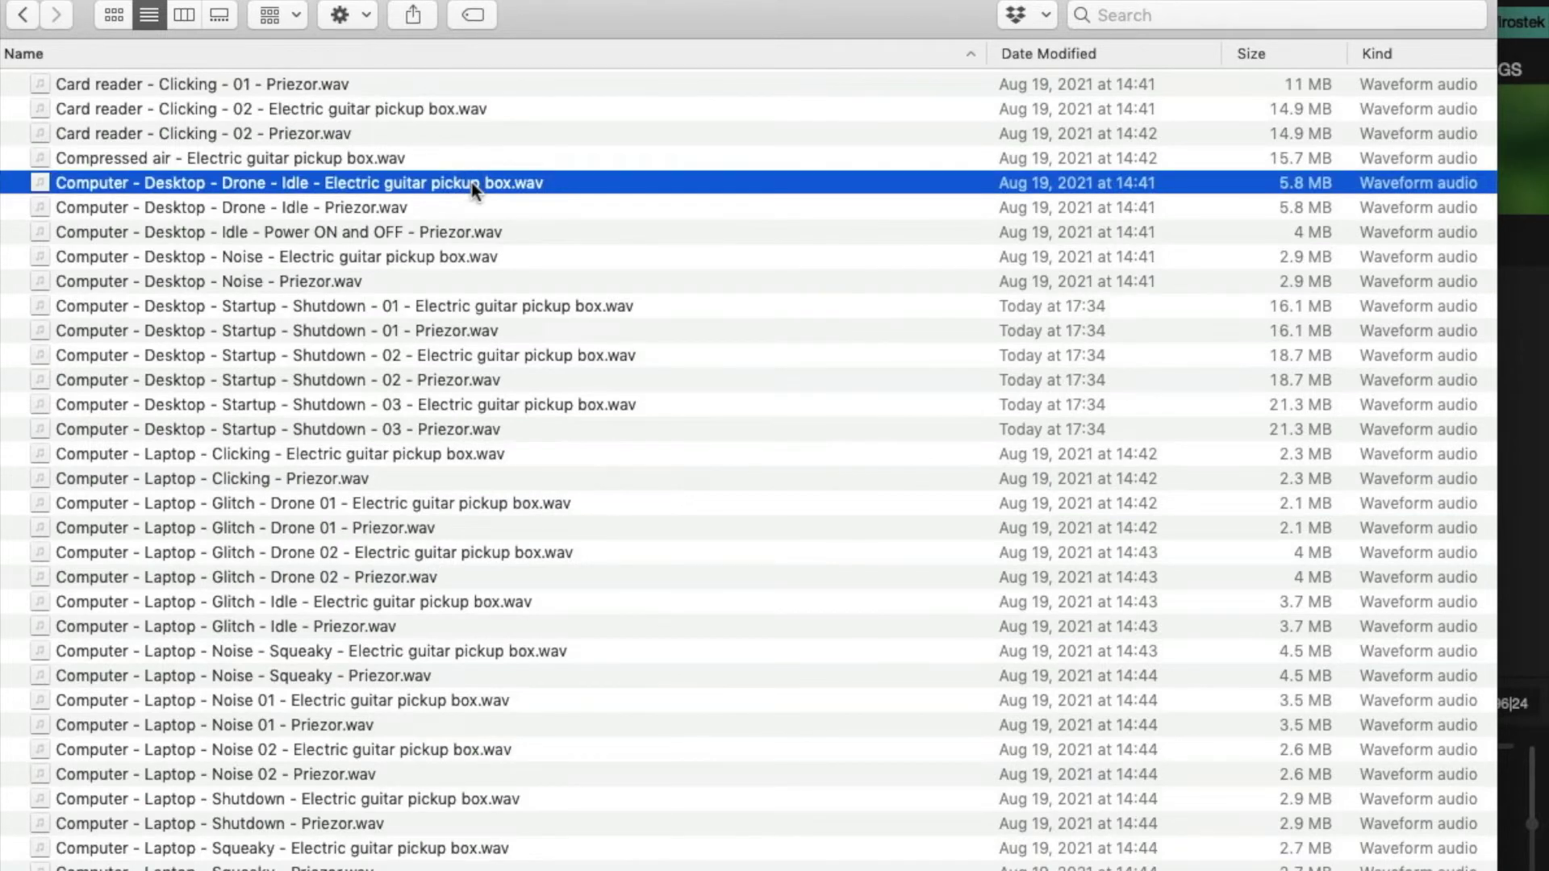
pyautogui.press('super+a')
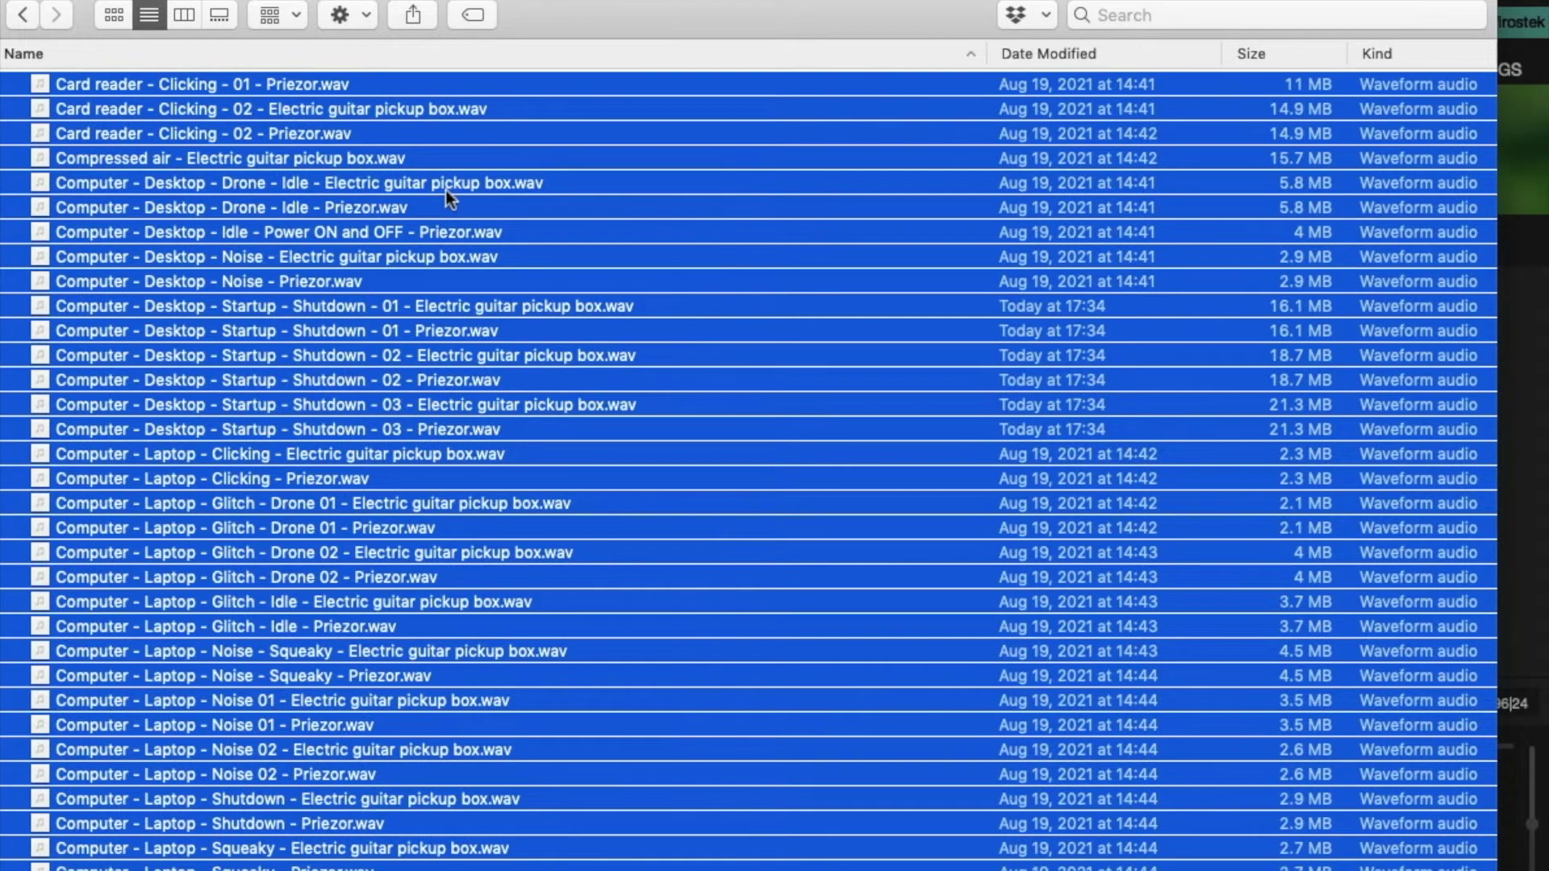
pyautogui.moveTo(429, 186); pyautogui.dragTo(742, 512)
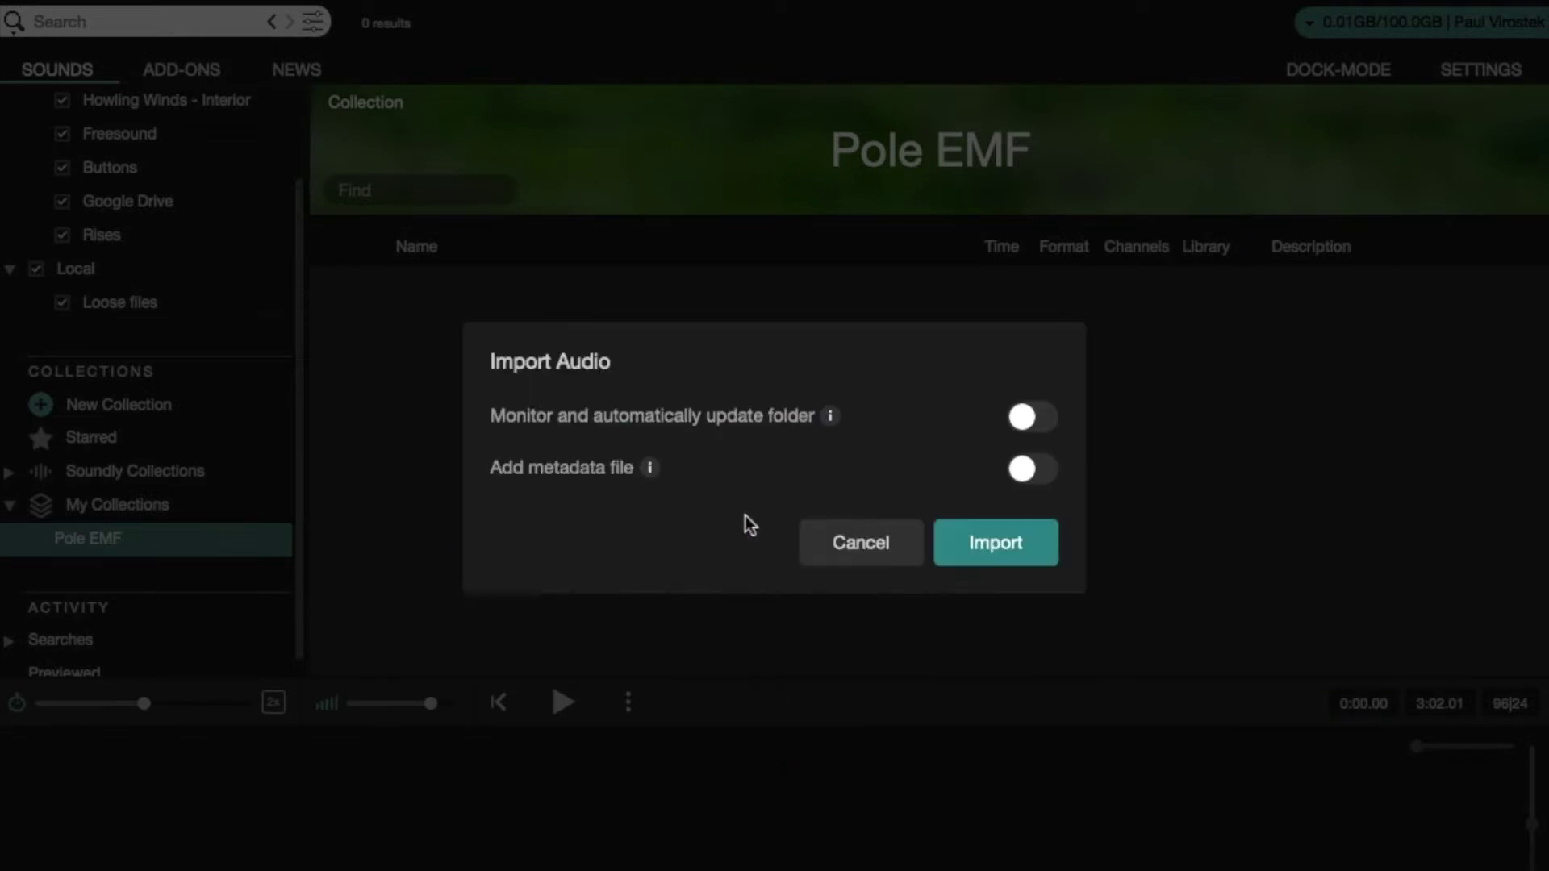
# - Import the 235 dropped WAV files and drag all of them onto the Pole EMF collection
pyautogui.click(1017, 546)
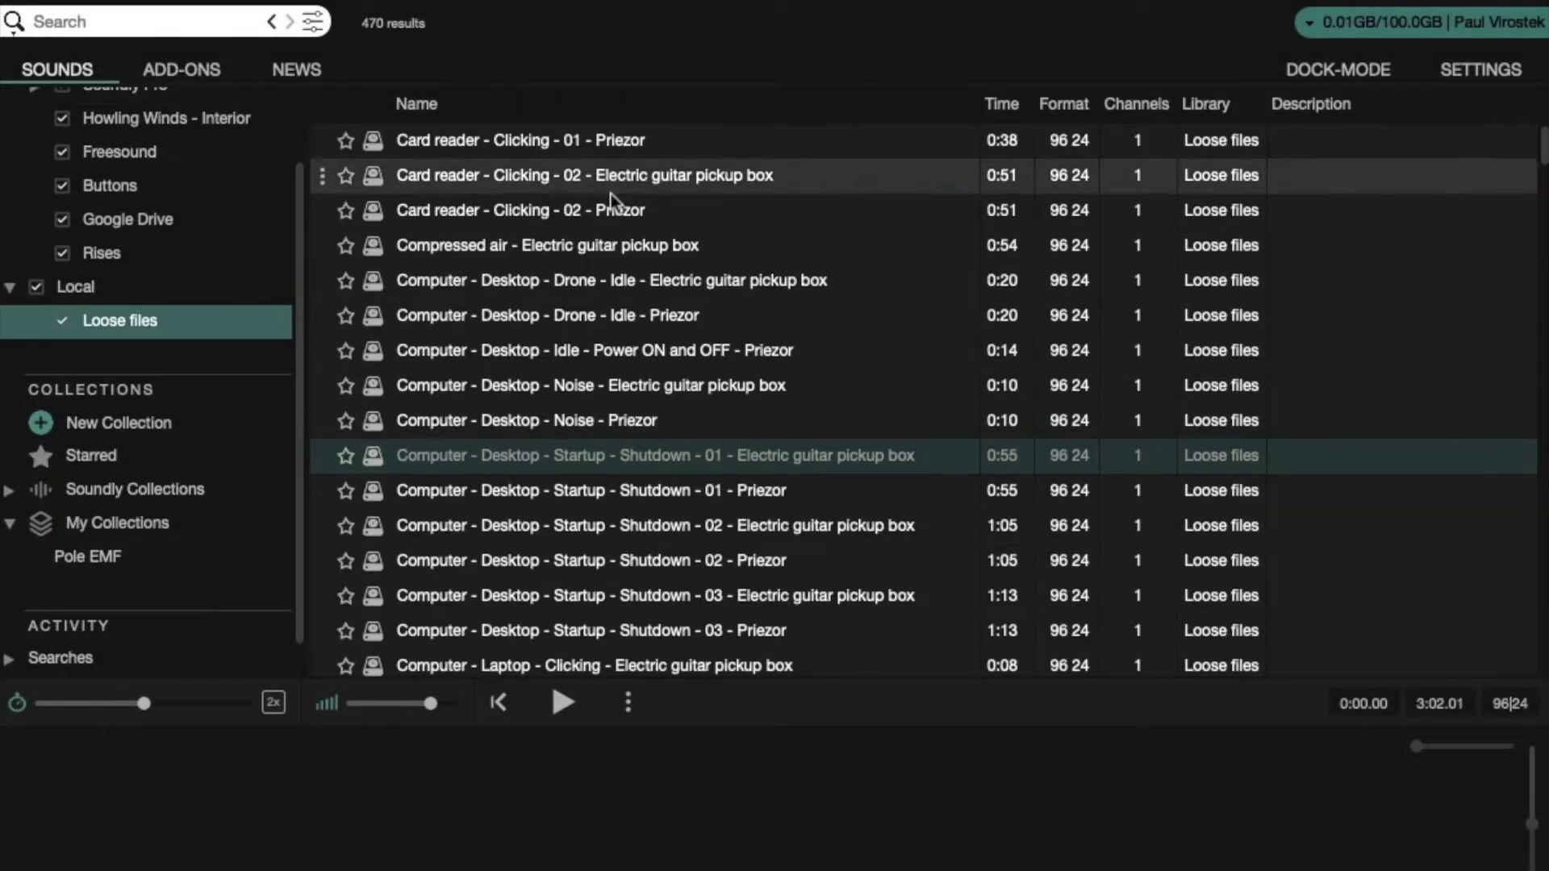
pyautogui.click(614, 339)
pyautogui.press('super+a')
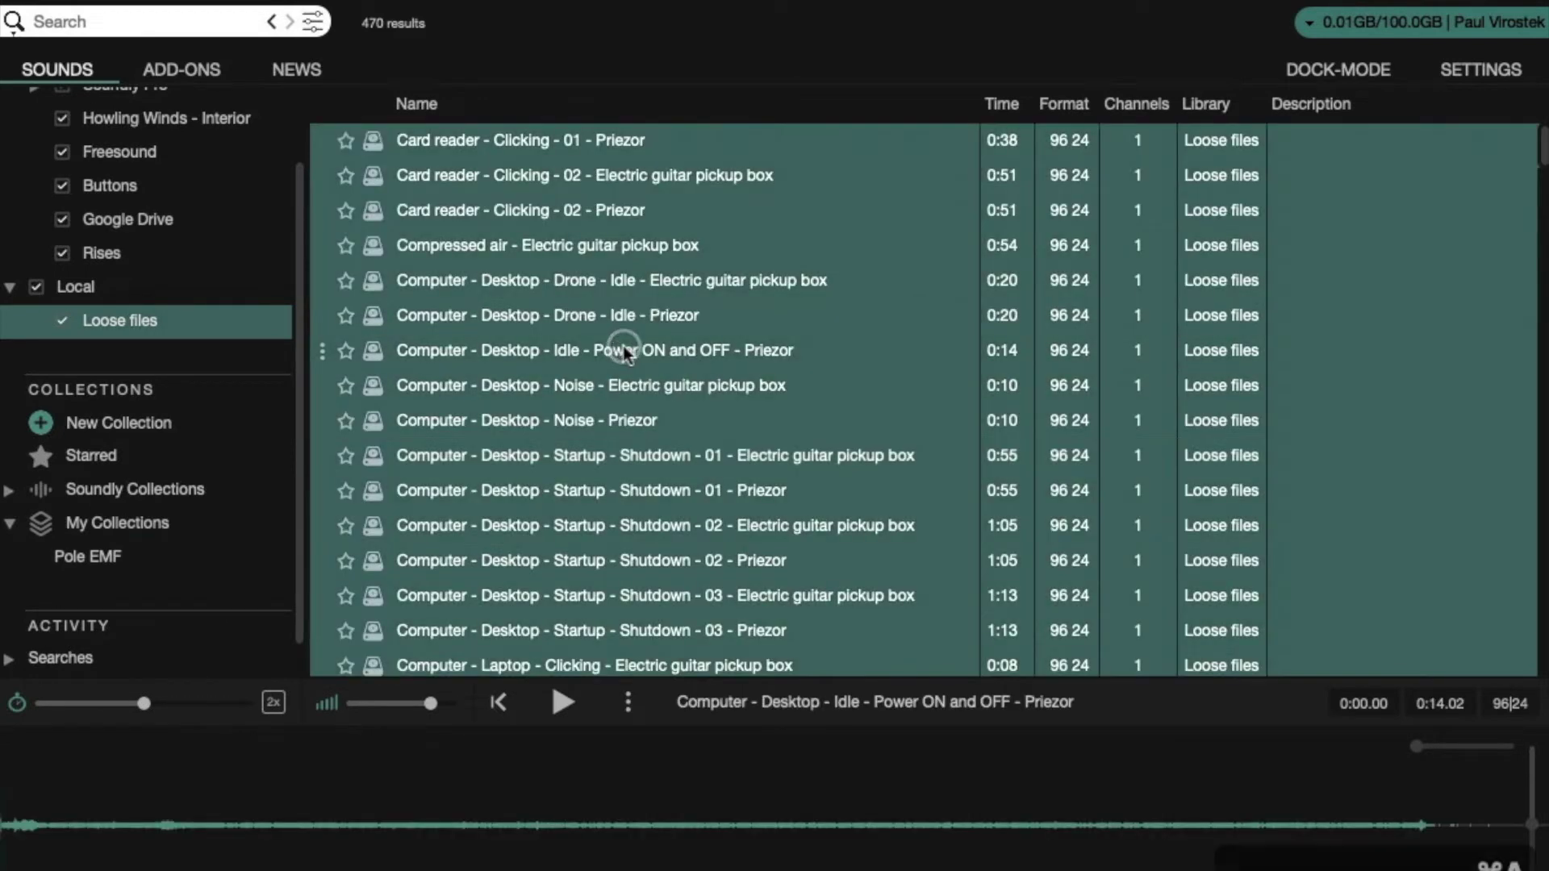
pyautogui.moveTo(582, 253); pyautogui.dragTo(153, 551)
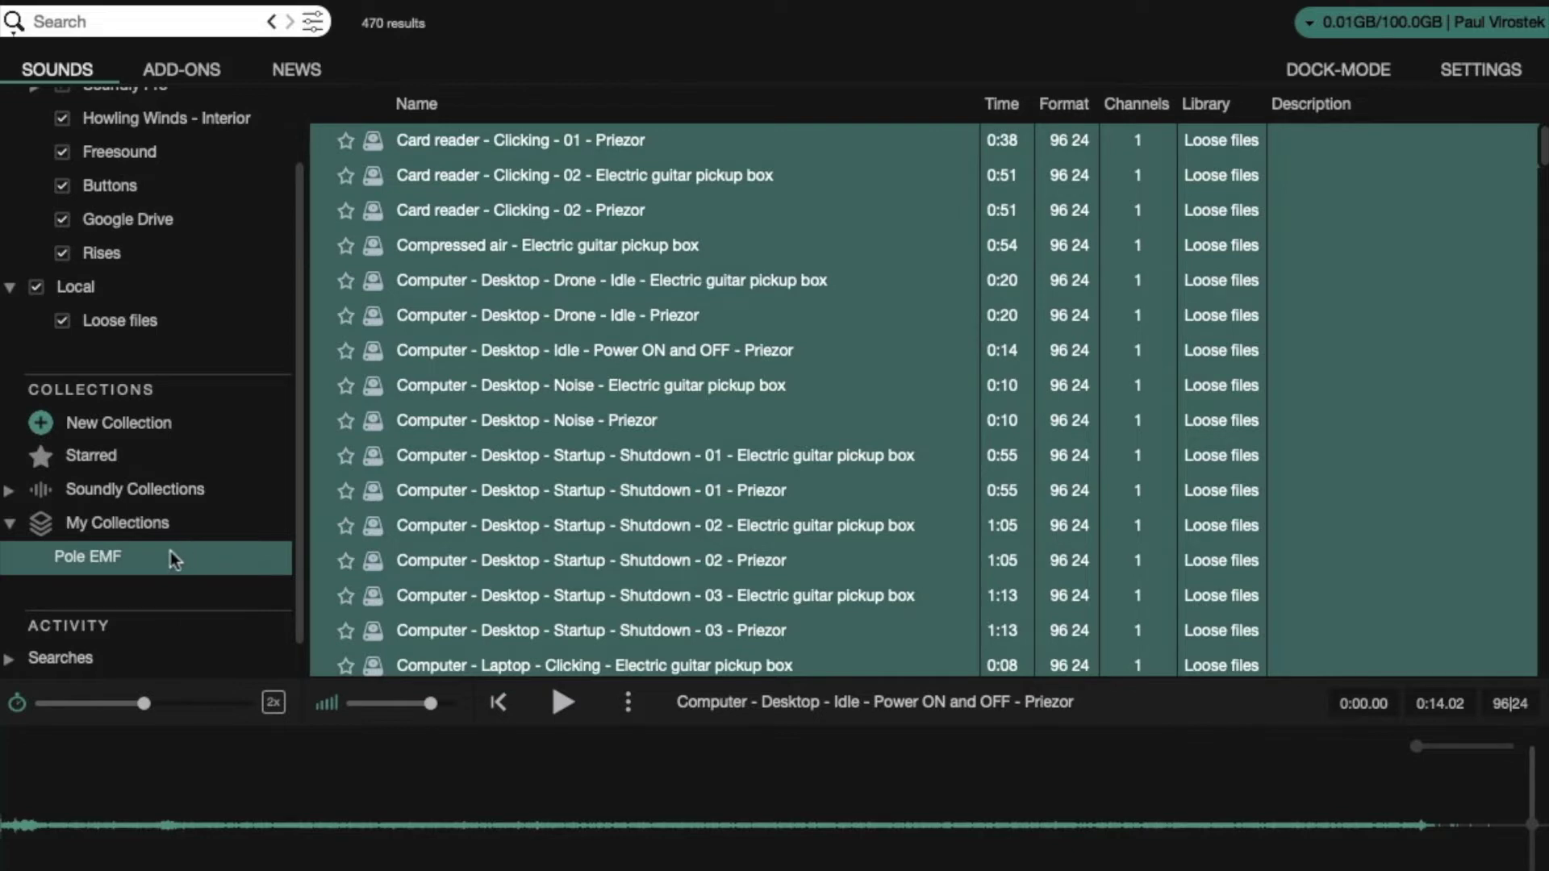
# - Reopen Pole EMF and review its columns: 235 Loose 96/24 mono sounds with empty descriptions
pyautogui.click(178, 524)
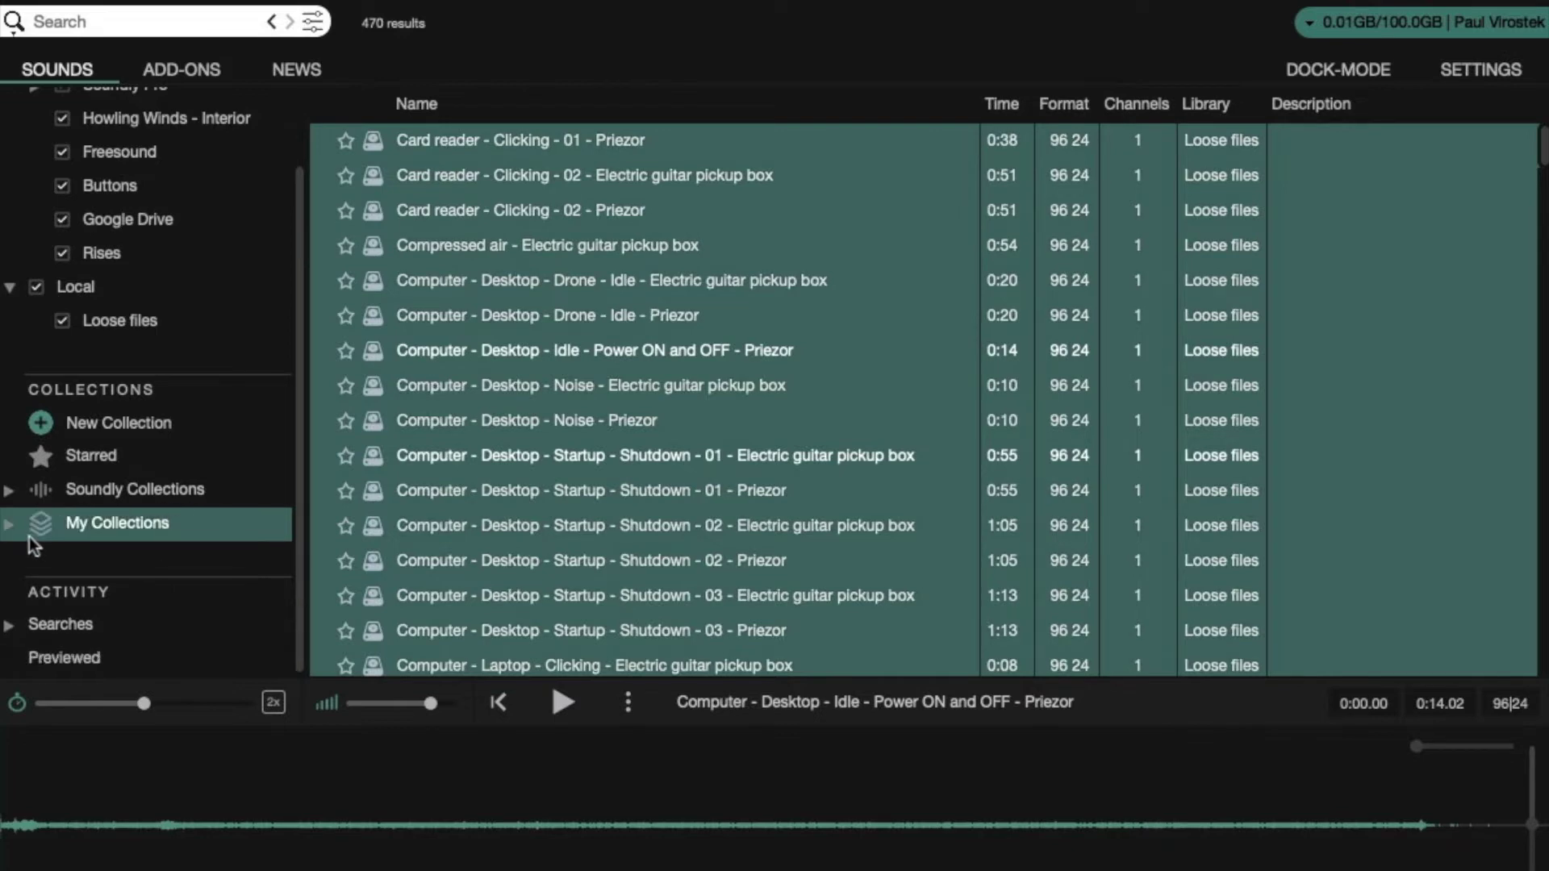
pyautogui.click(29, 530)
pyautogui.click(105, 560)
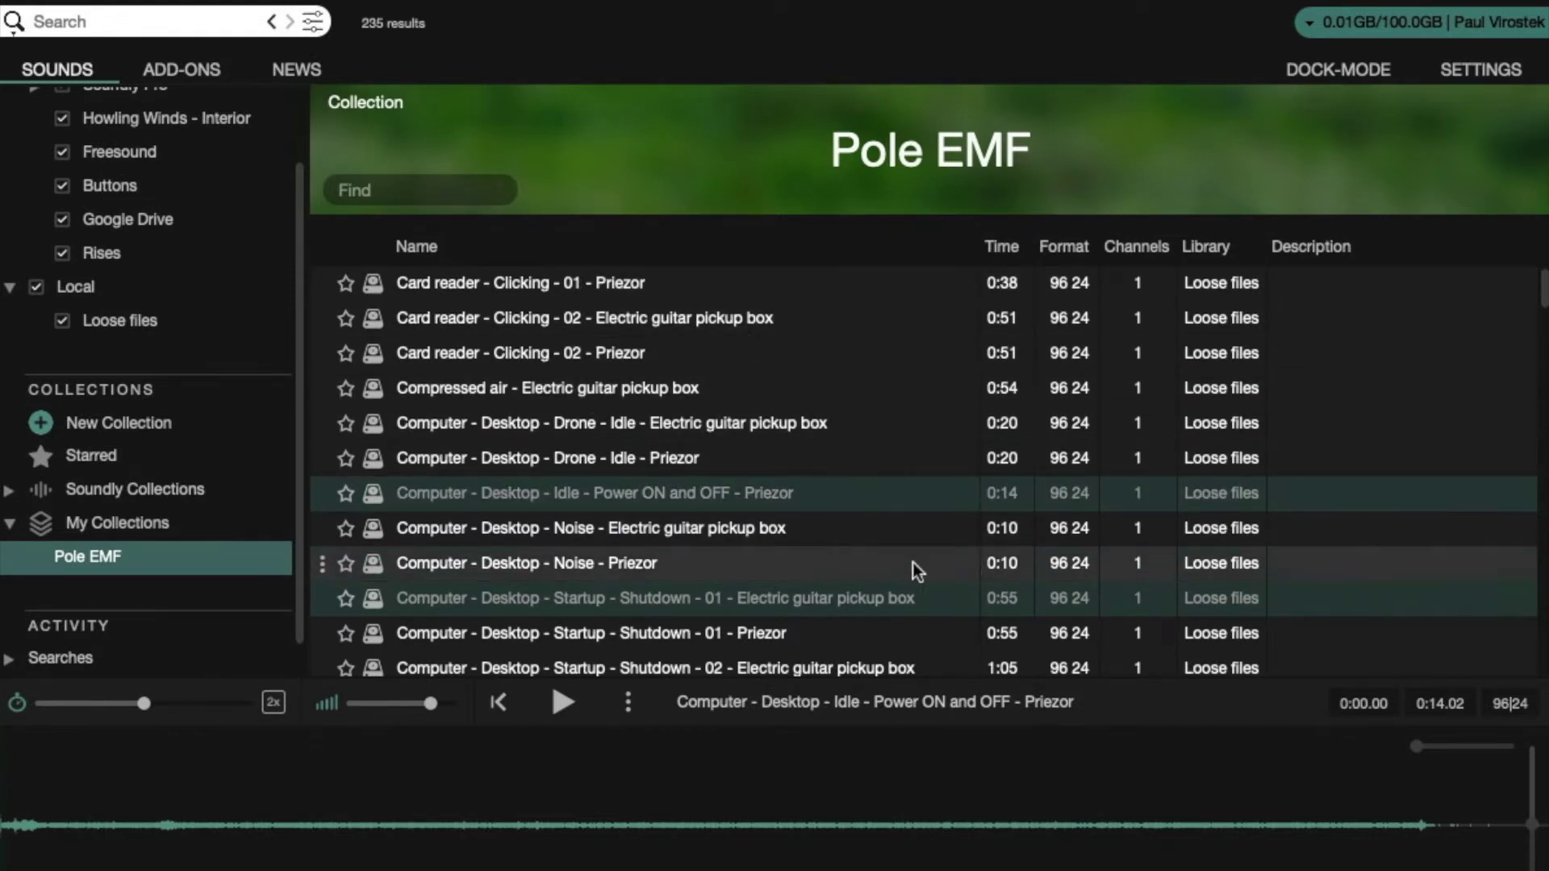
pyautogui.scroll(2, 202, 218)
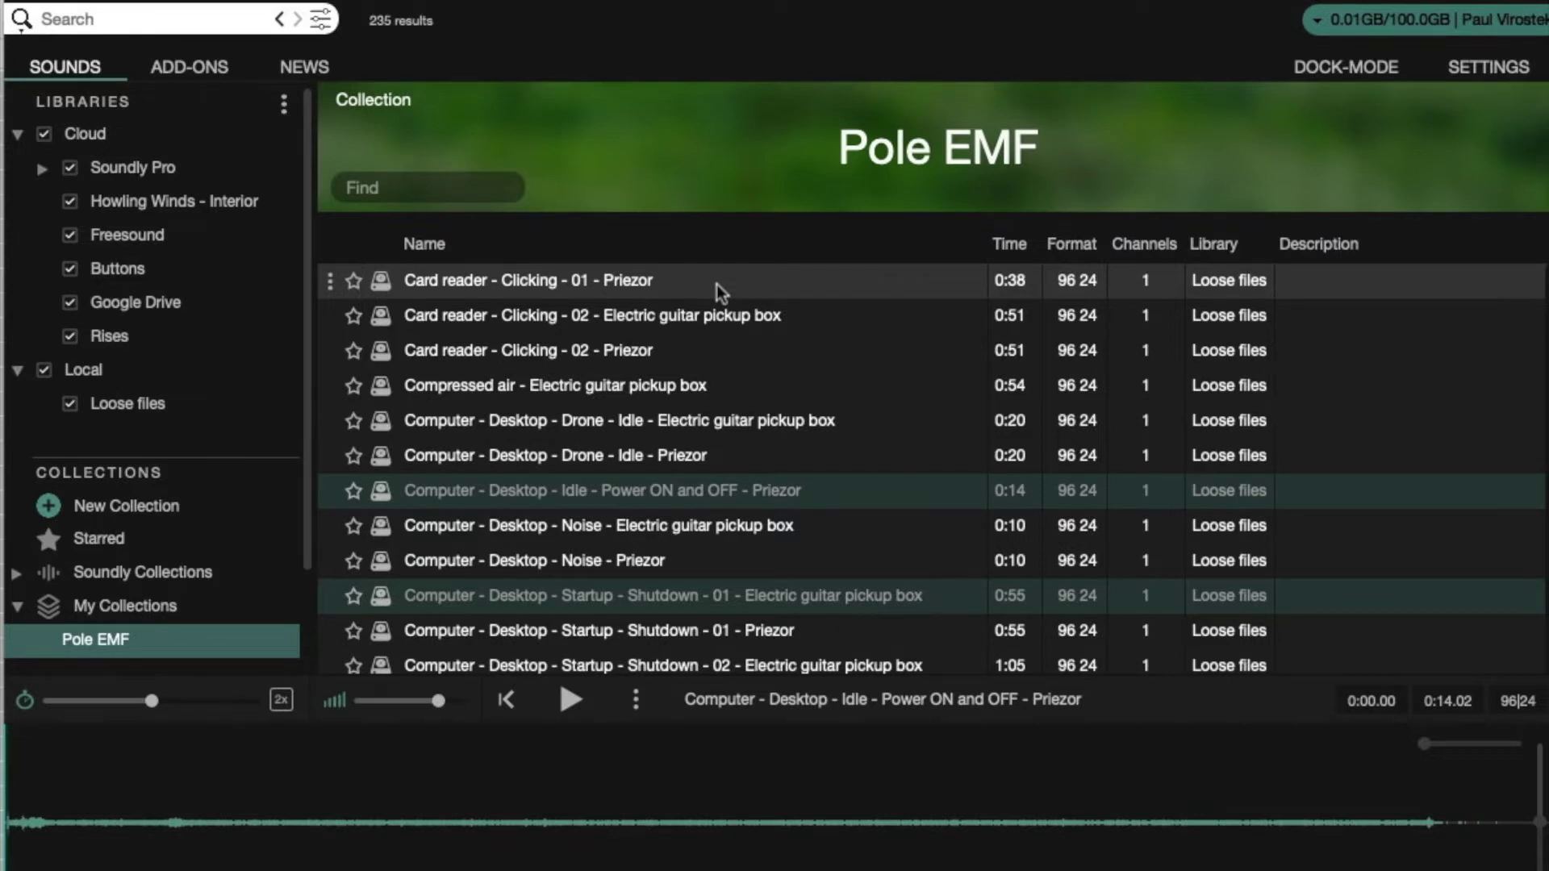
pyautogui.hscroll(8, 932, 316)
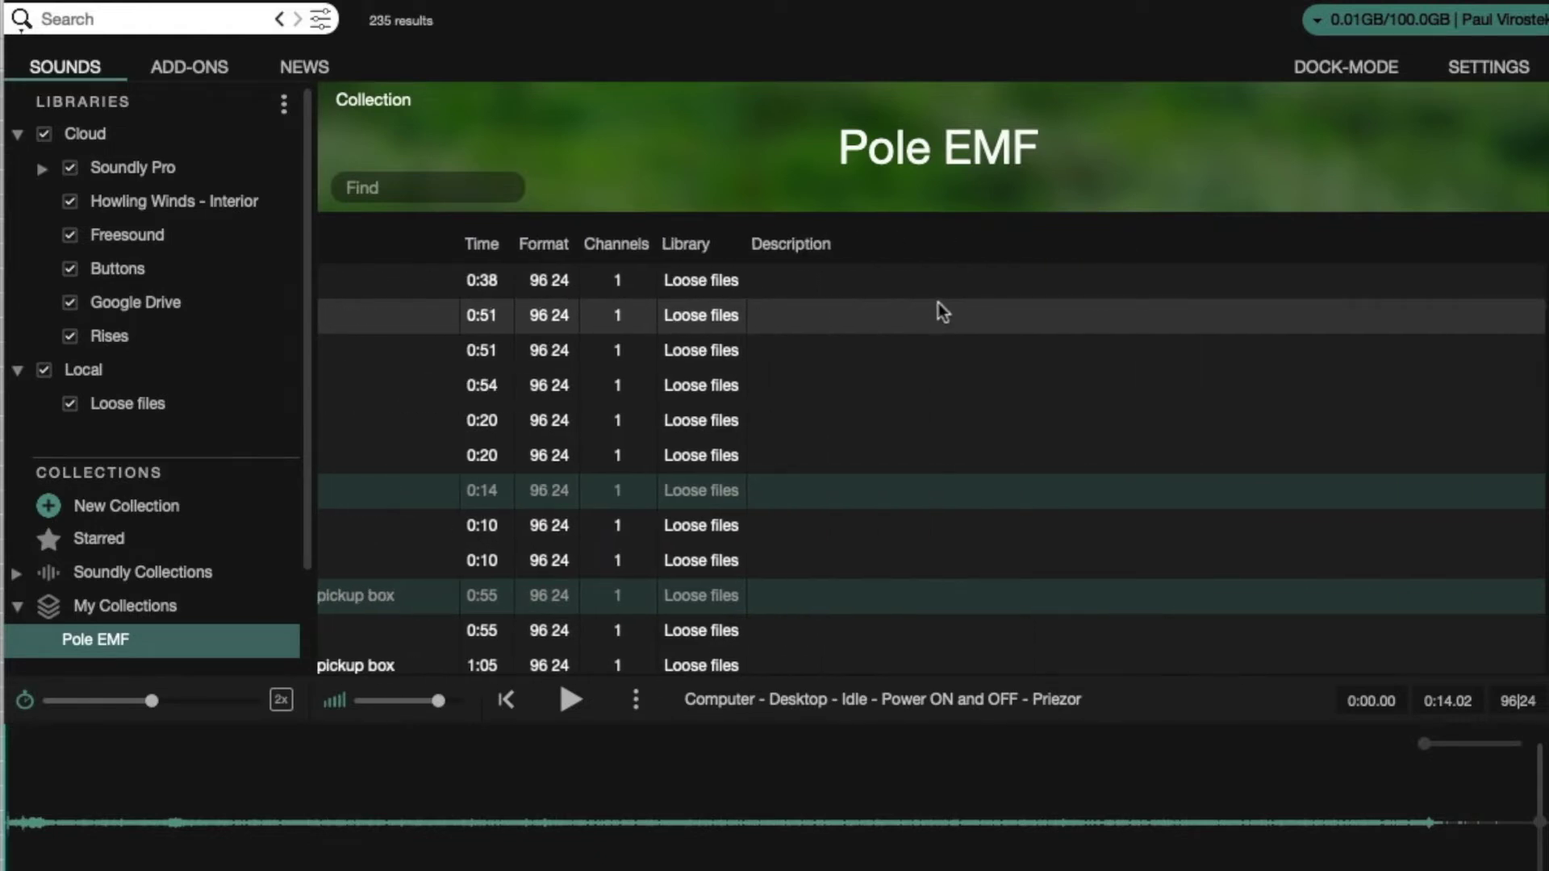
pyautogui.hscroll(10, 775, 278)
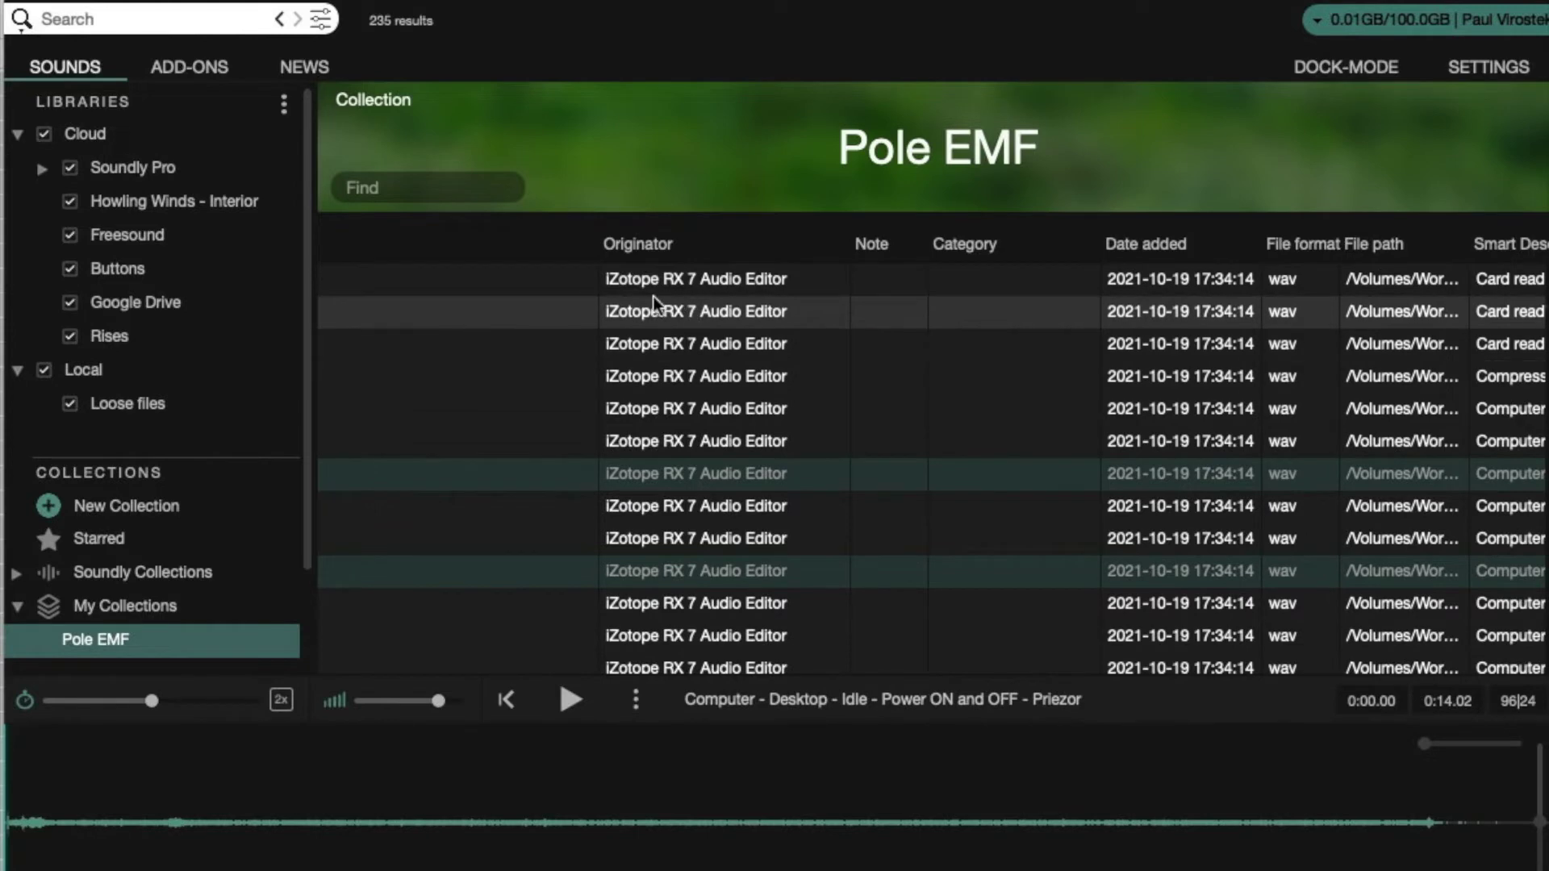
pyautogui.hscroll(-15, 669, 300)
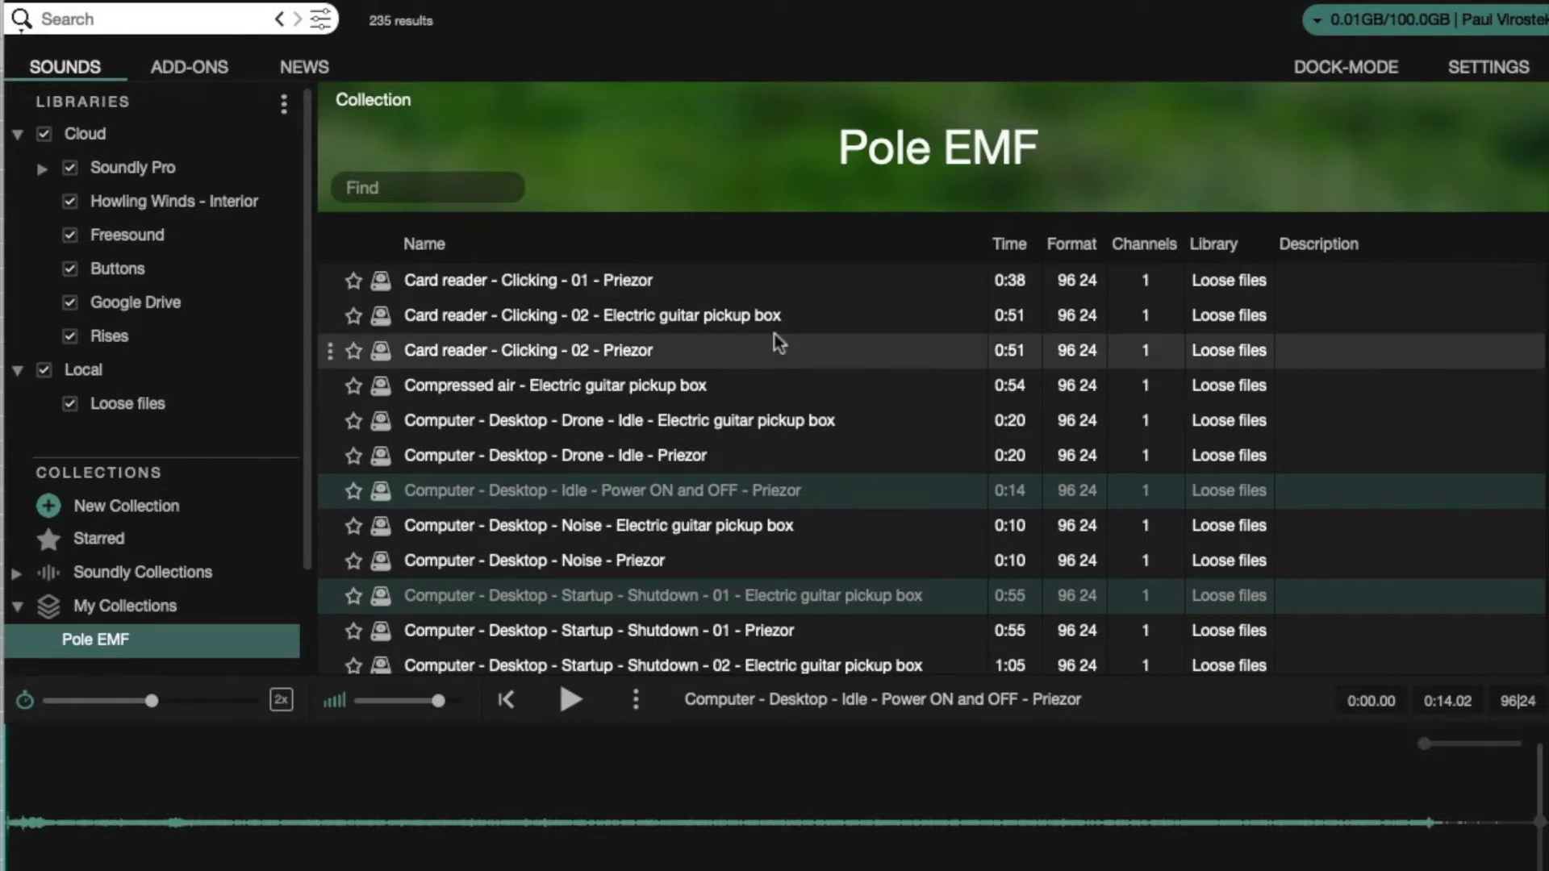
# - Filter the Pole EMF collection with the search term 'startup'
pyautogui.click(460, 189)
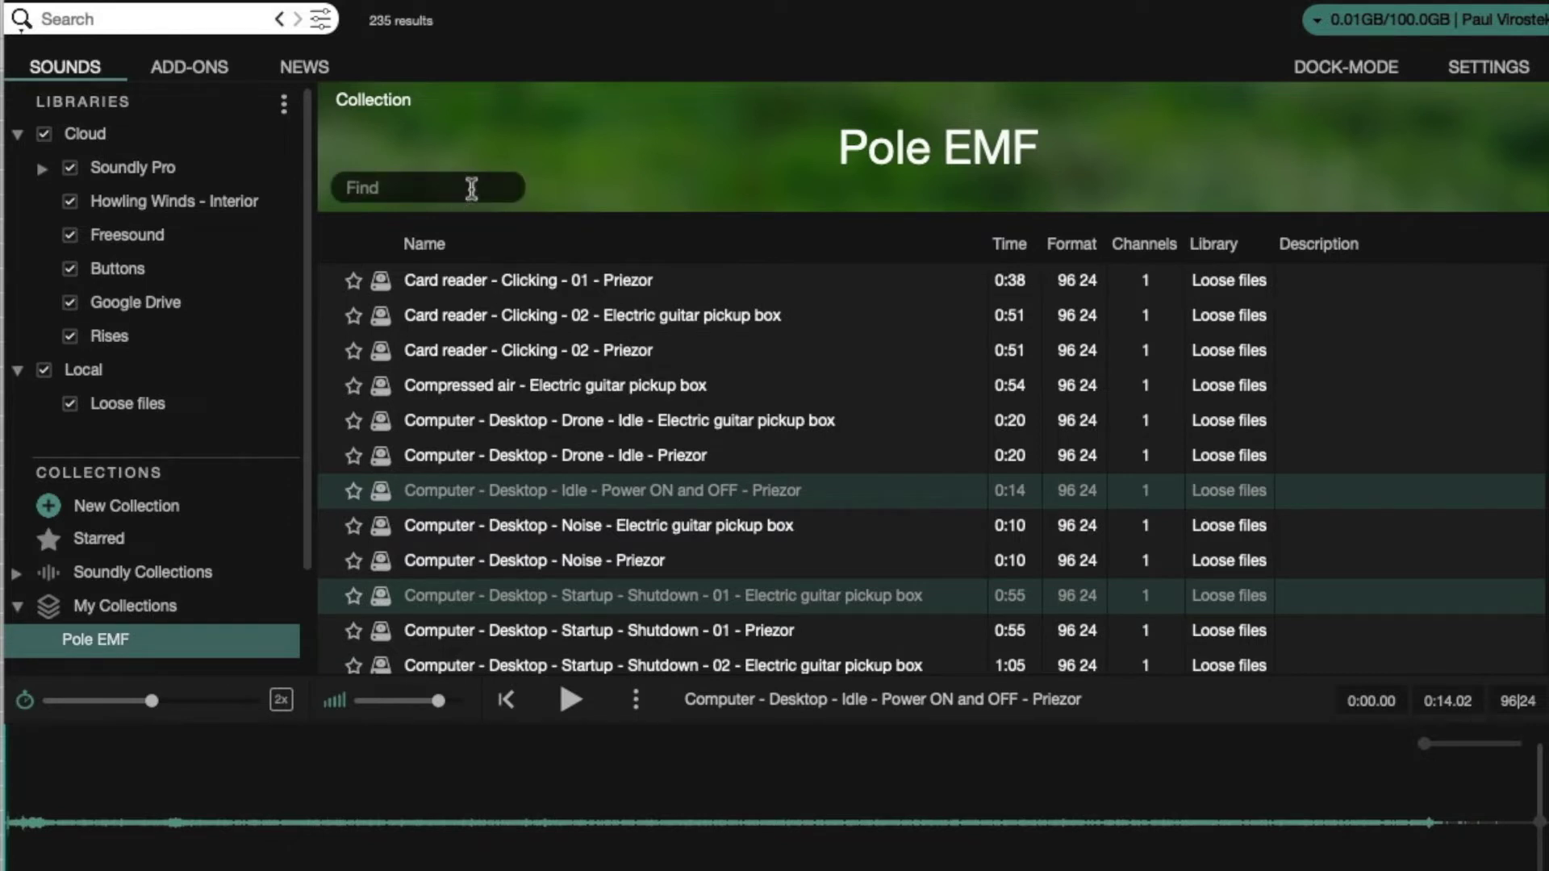
pyautogui.write('startup')
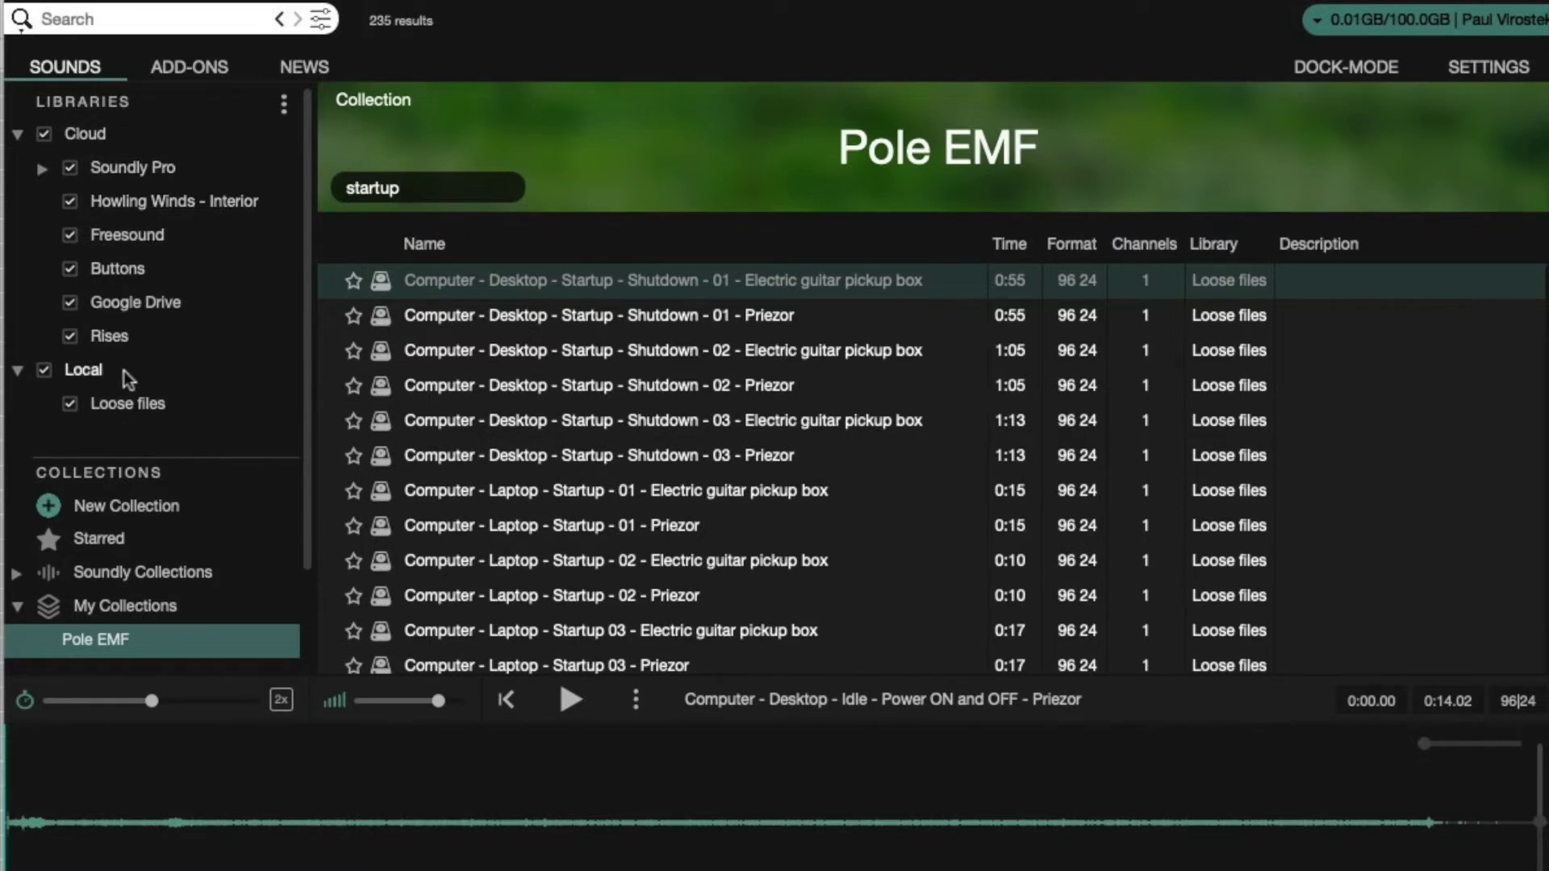
pyautogui.click(423, 191)
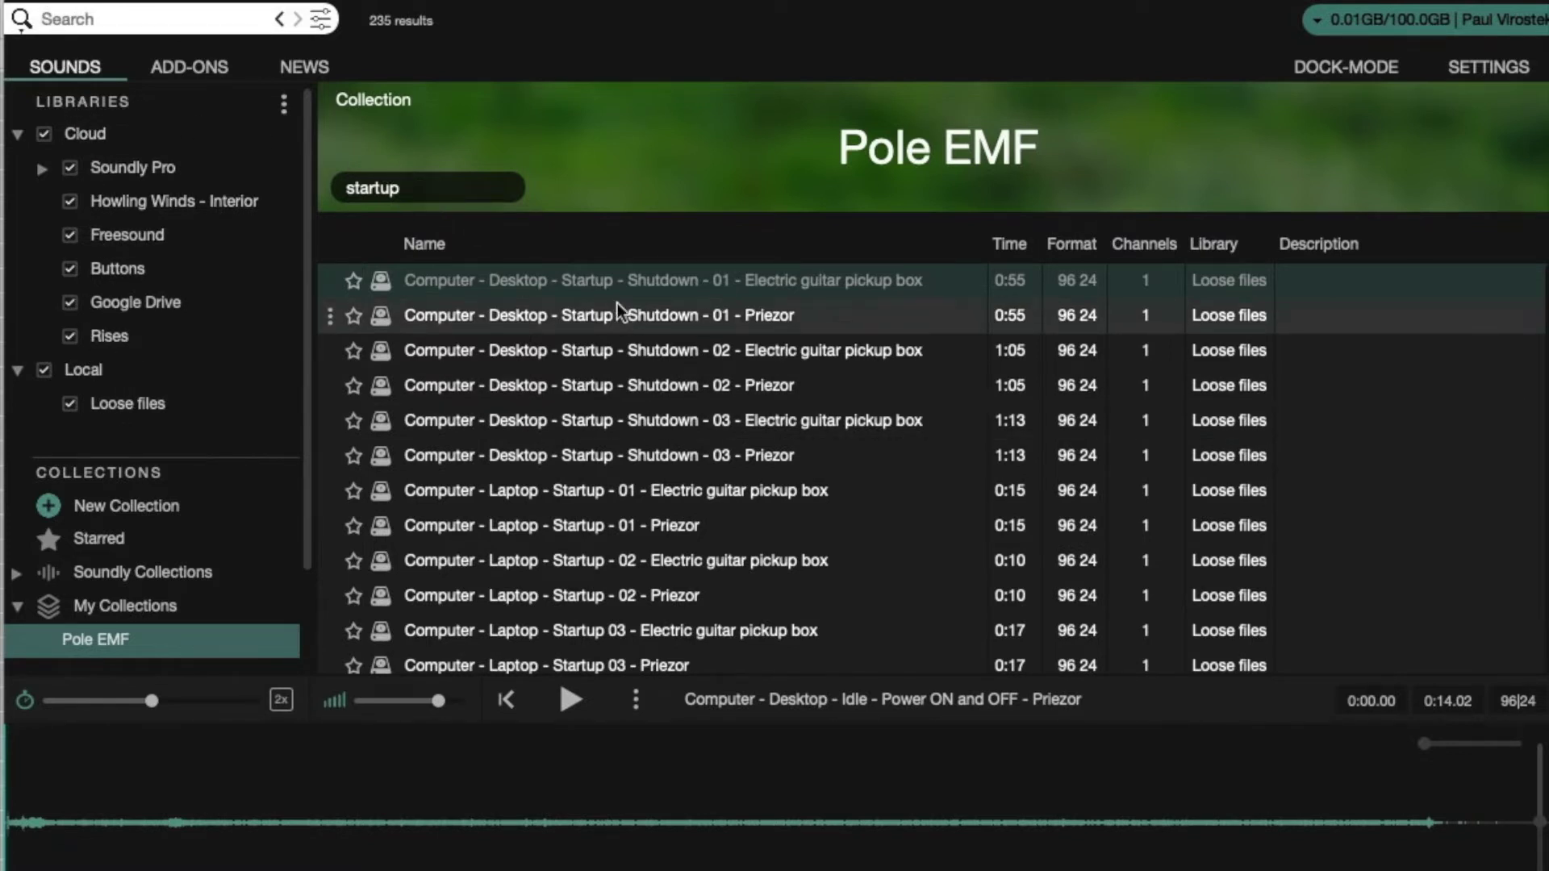
pyautogui.scroll(-1, 681, 434)
pyautogui.scroll(1, 677, 411)
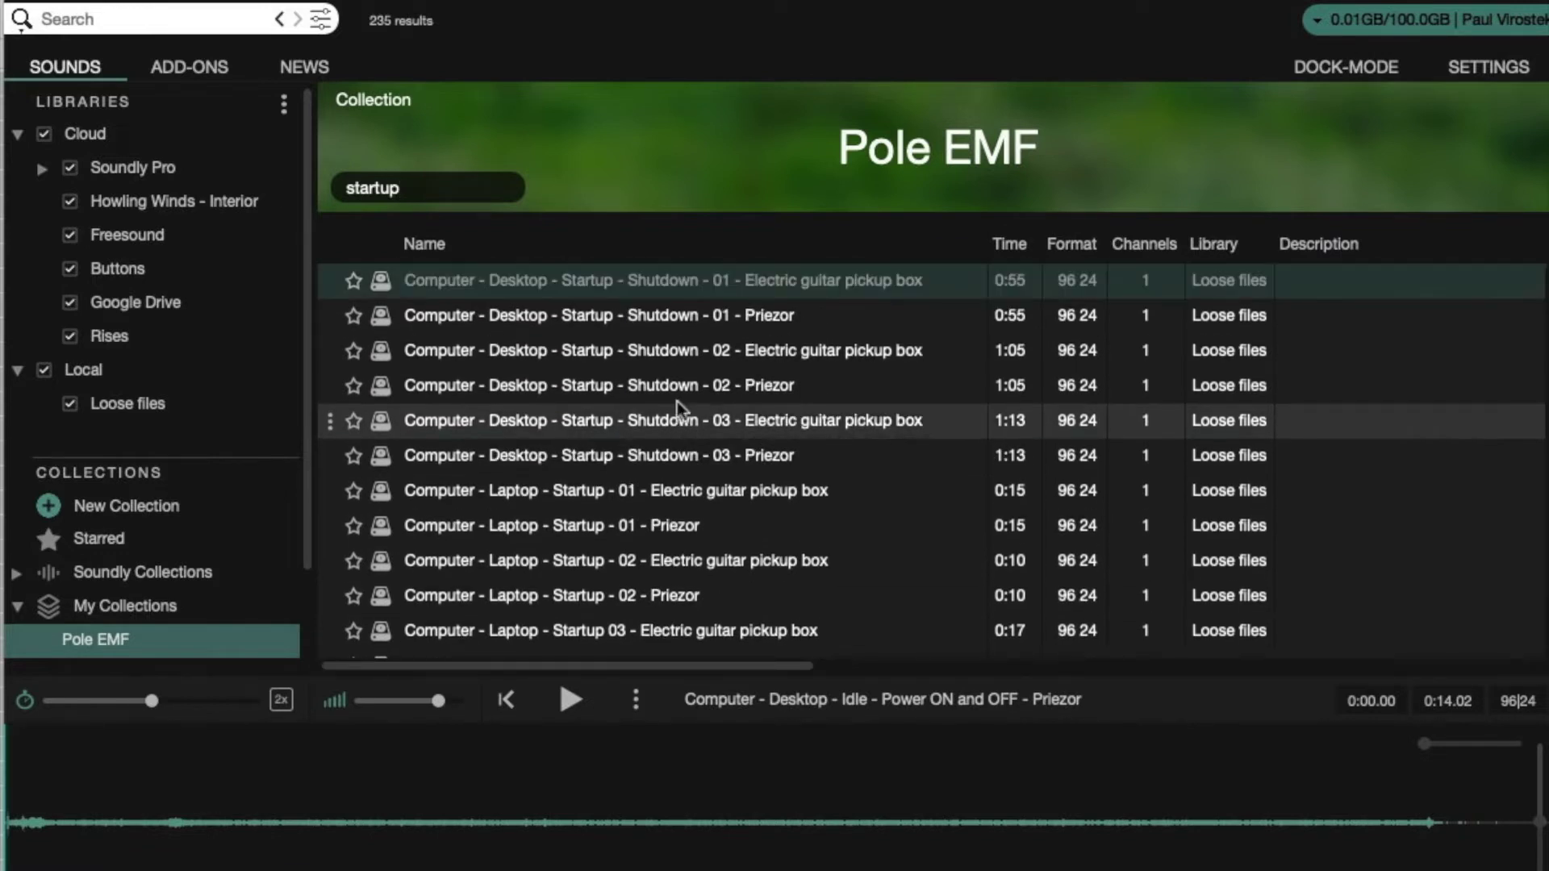
# - Select every startup result, from the first row through the last
pyautogui.click(637, 279)
pyautogui.scroll(-1, 686, 355)
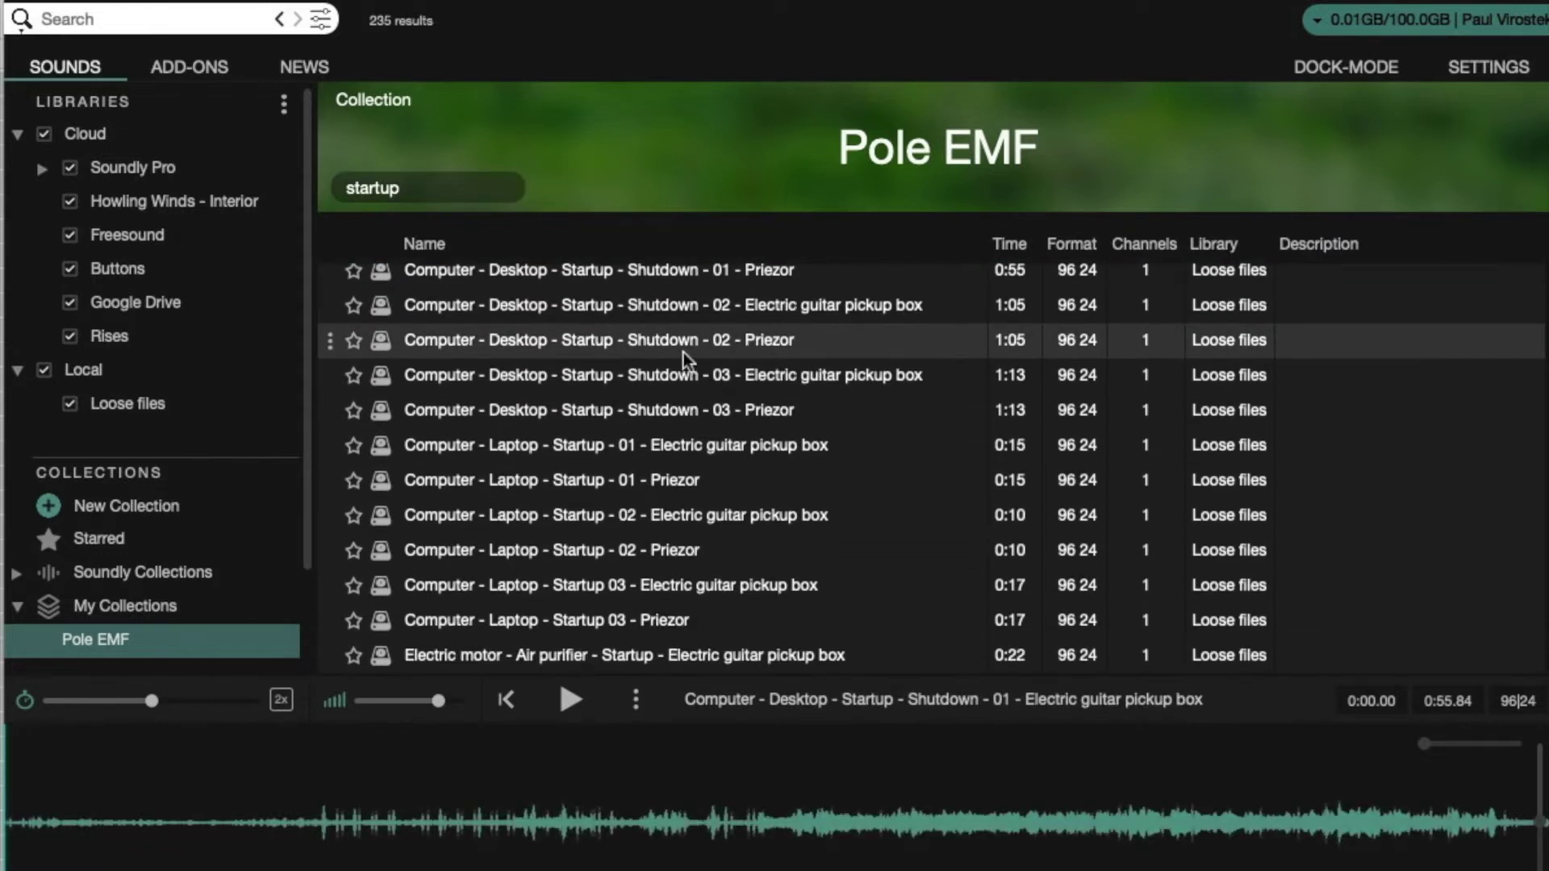
pyautogui.keyDown('shift'); pyautogui.click(753, 655); pyautogui.keyUp('shift')
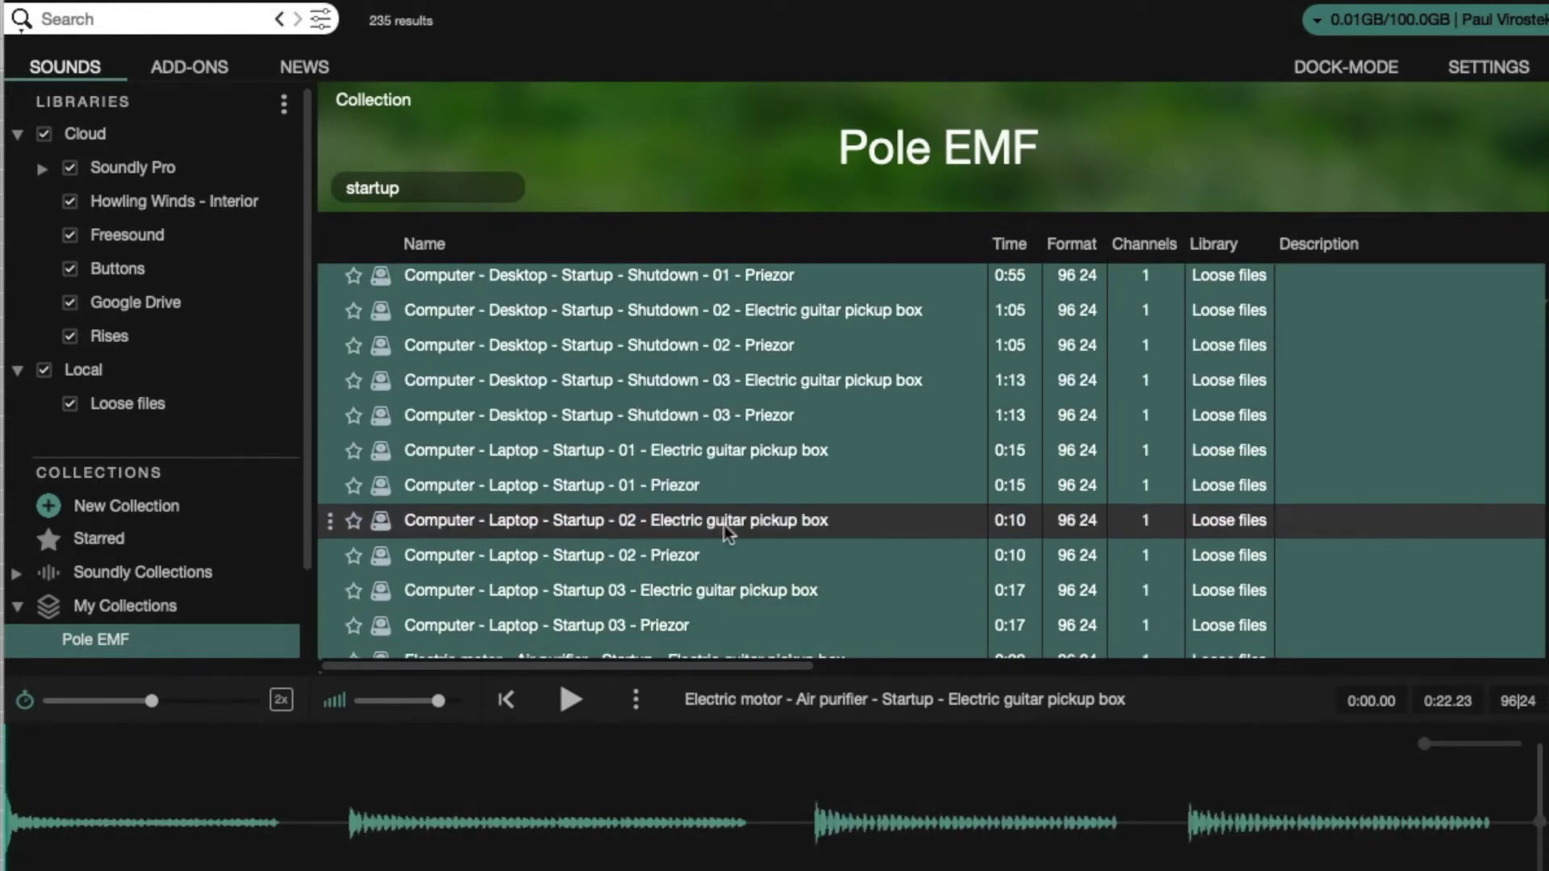
# - Batch-add 'power on, powering on, turning on' to the start of the 13 startup files' descriptions
pyautogui.rightClick(605, 380)
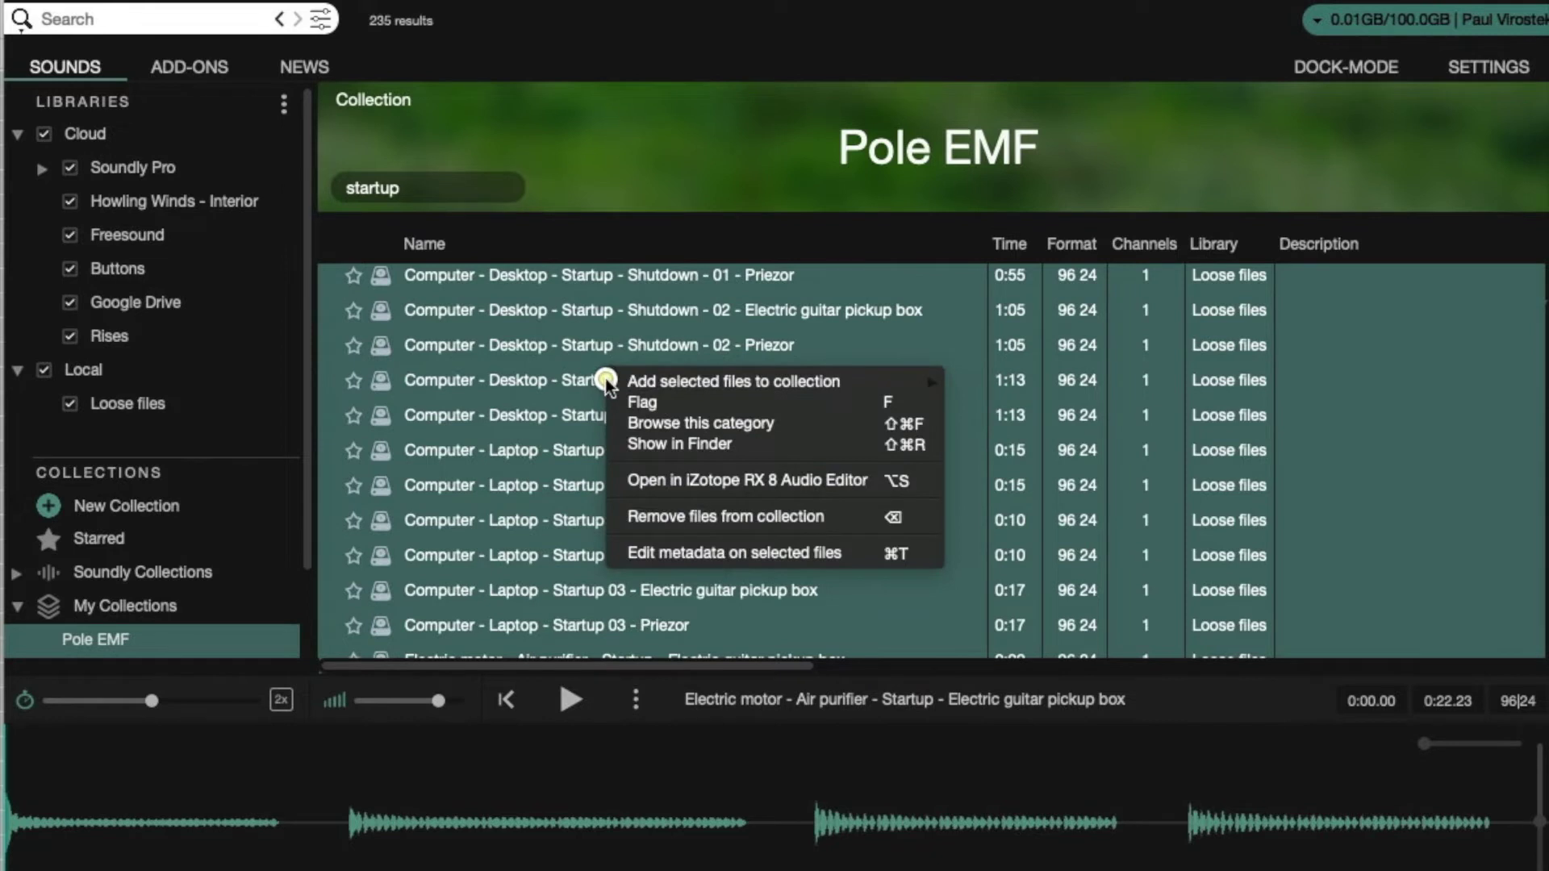
pyautogui.click(707, 555)
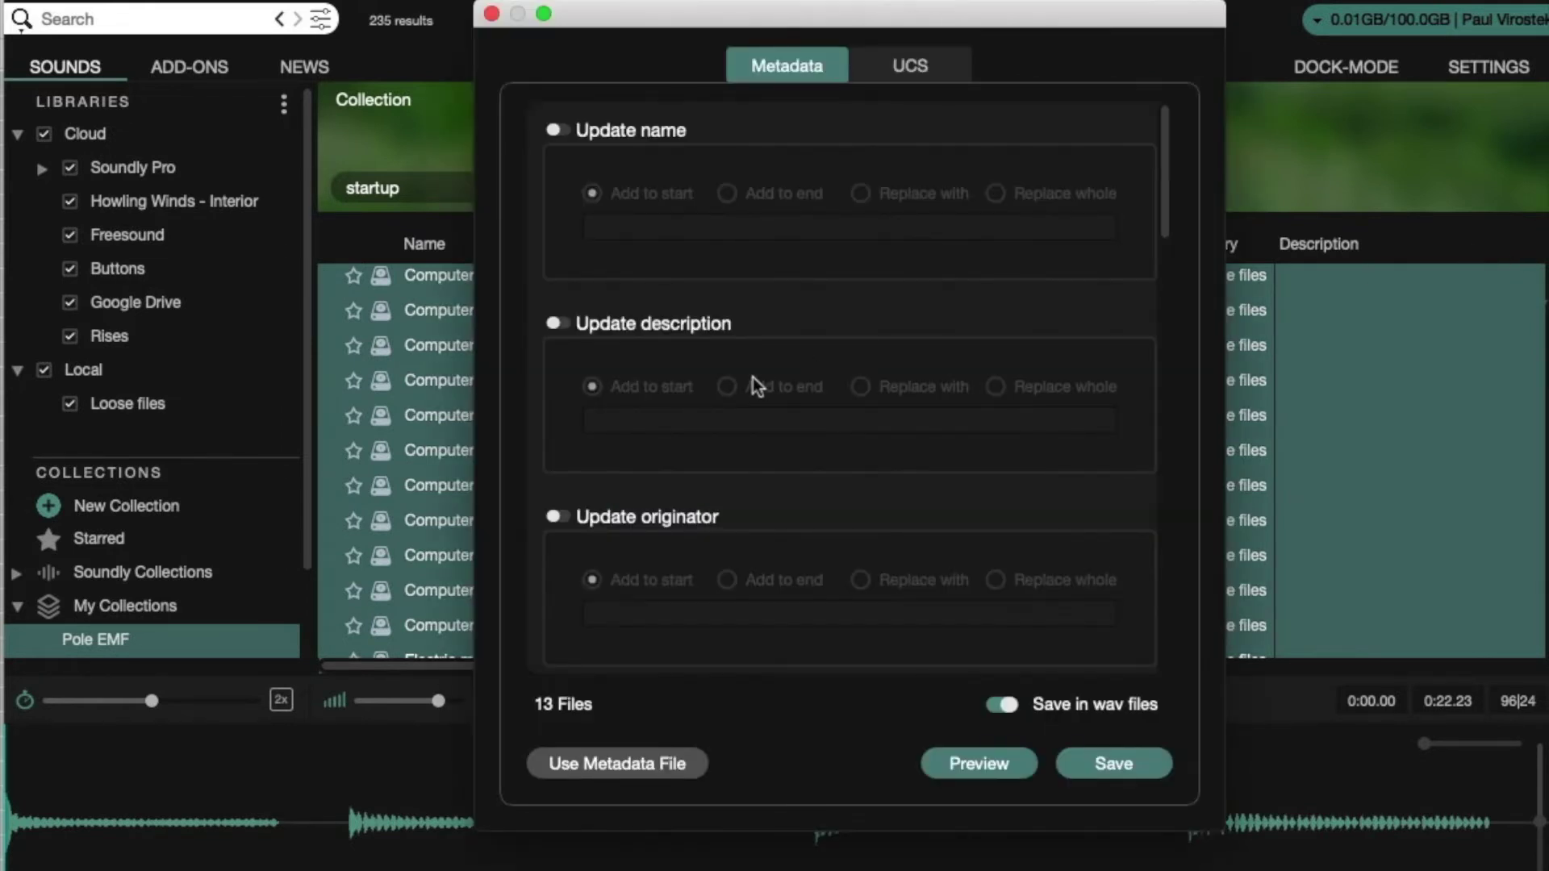
pyautogui.click(556, 325)
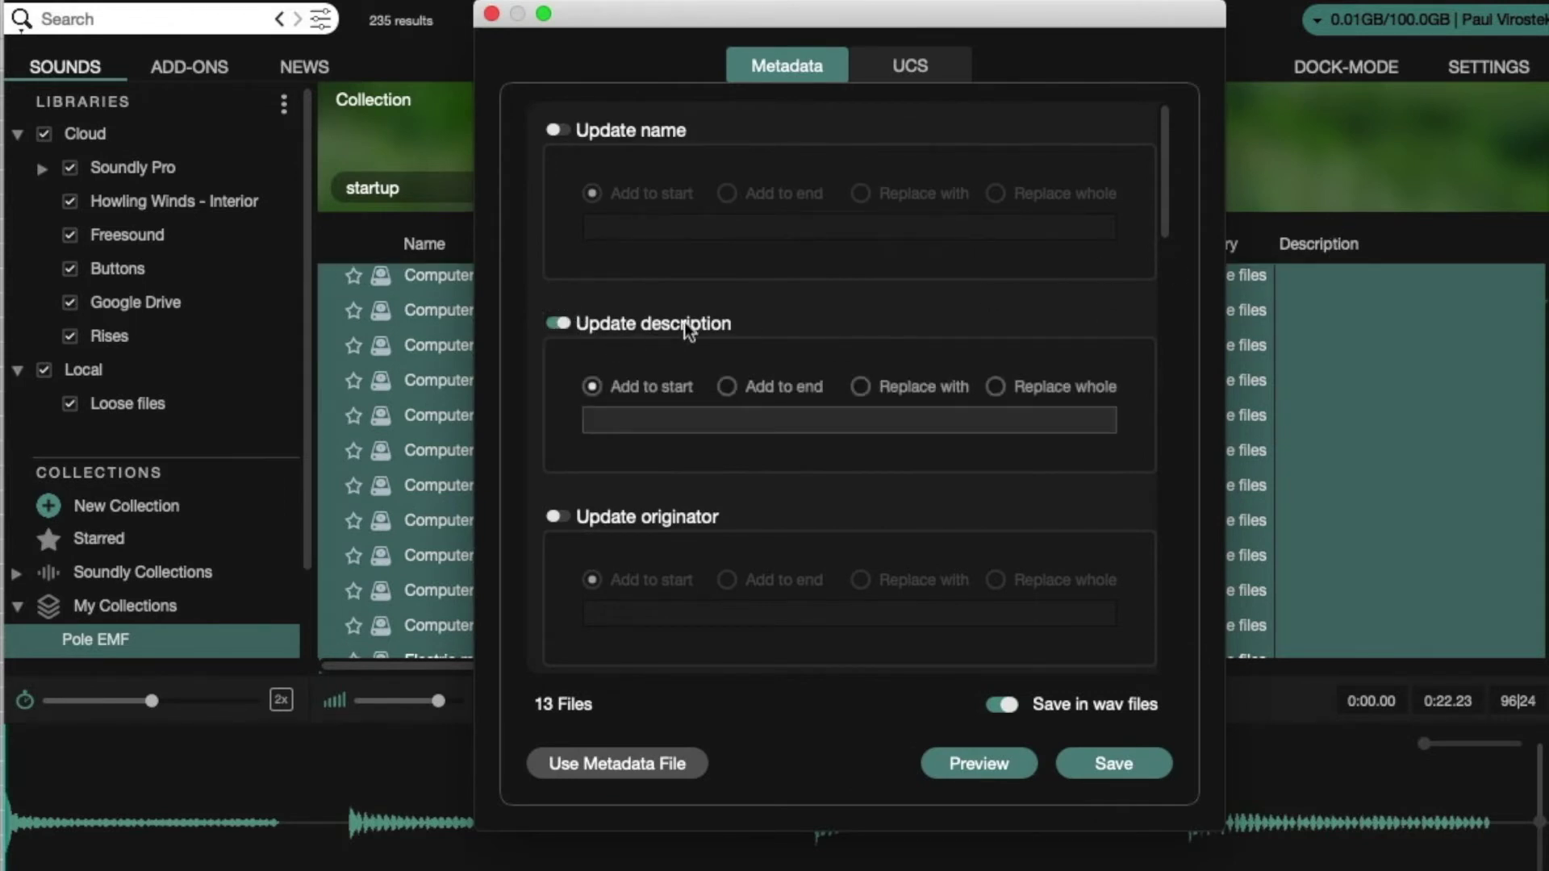
pyautogui.click(613, 419)
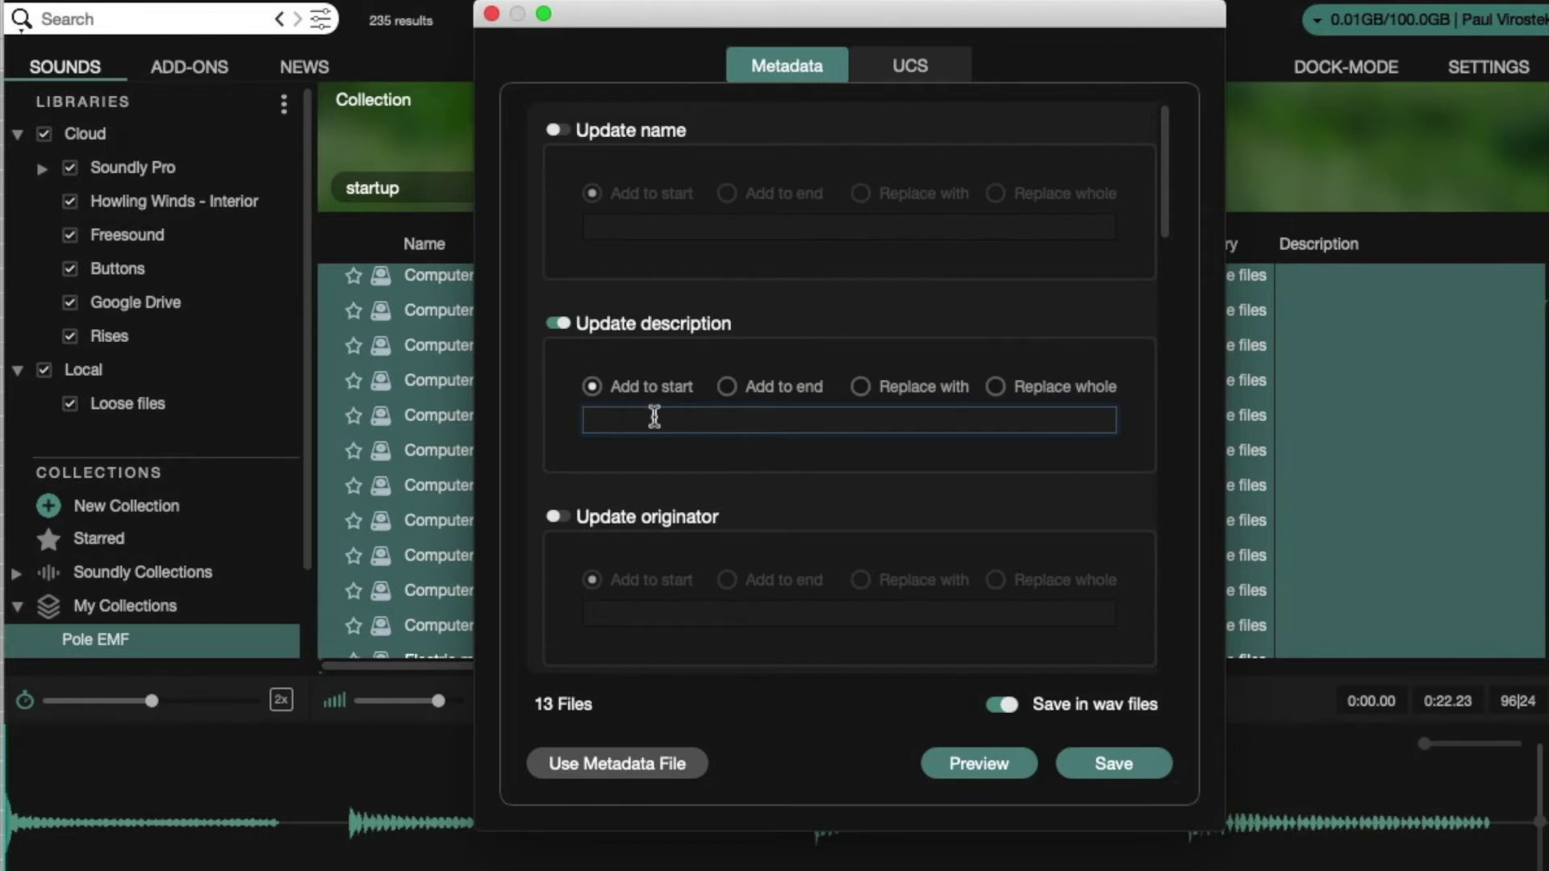
pyautogui.write('power on, powering on, turning')
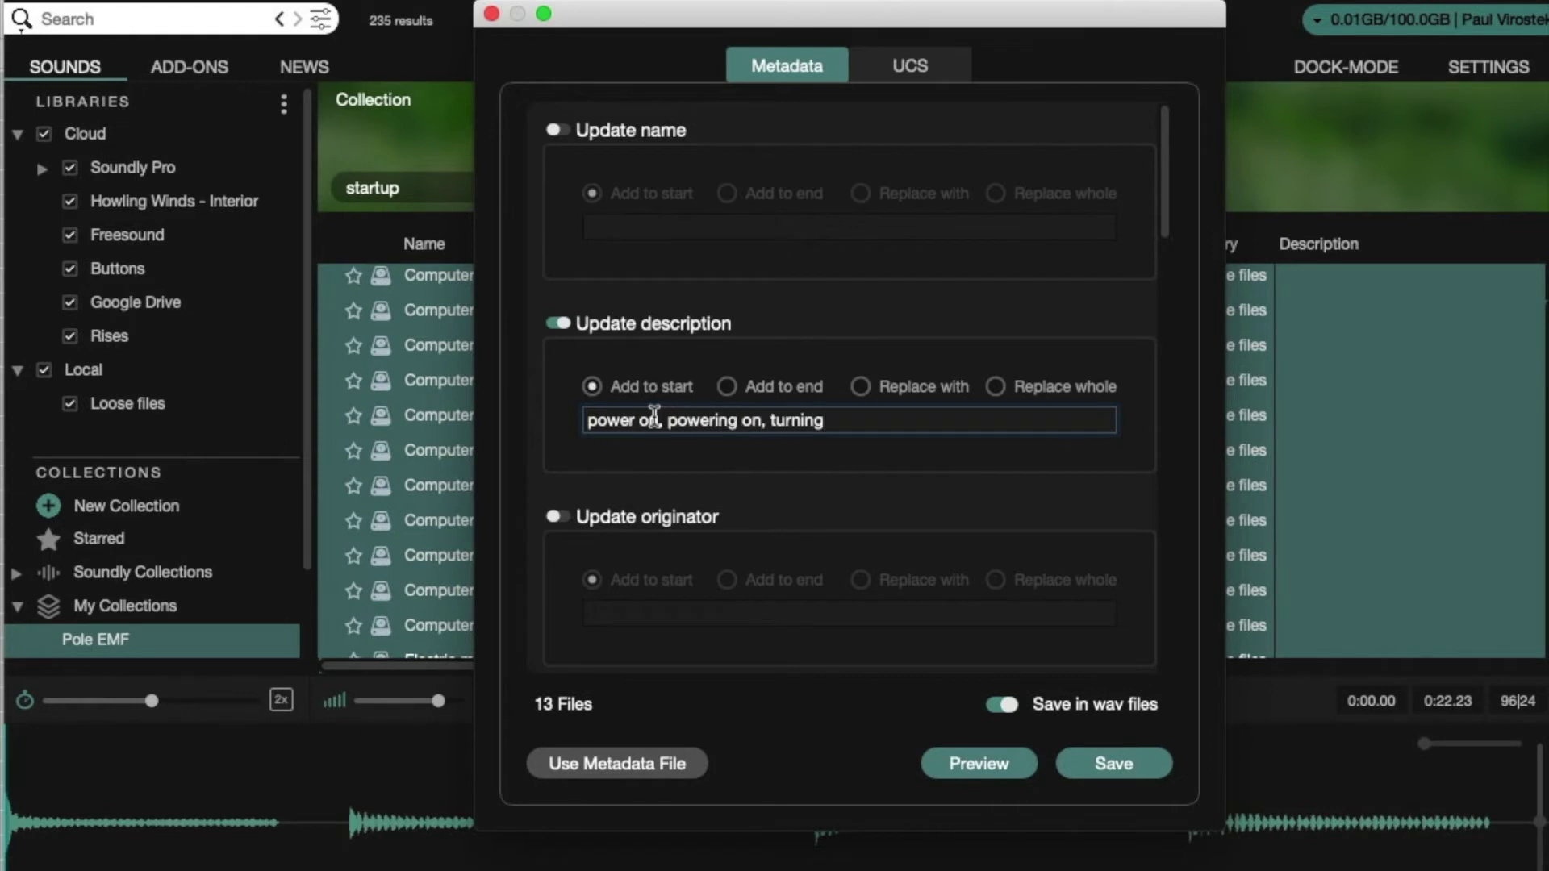
pyautogui.write(' on')
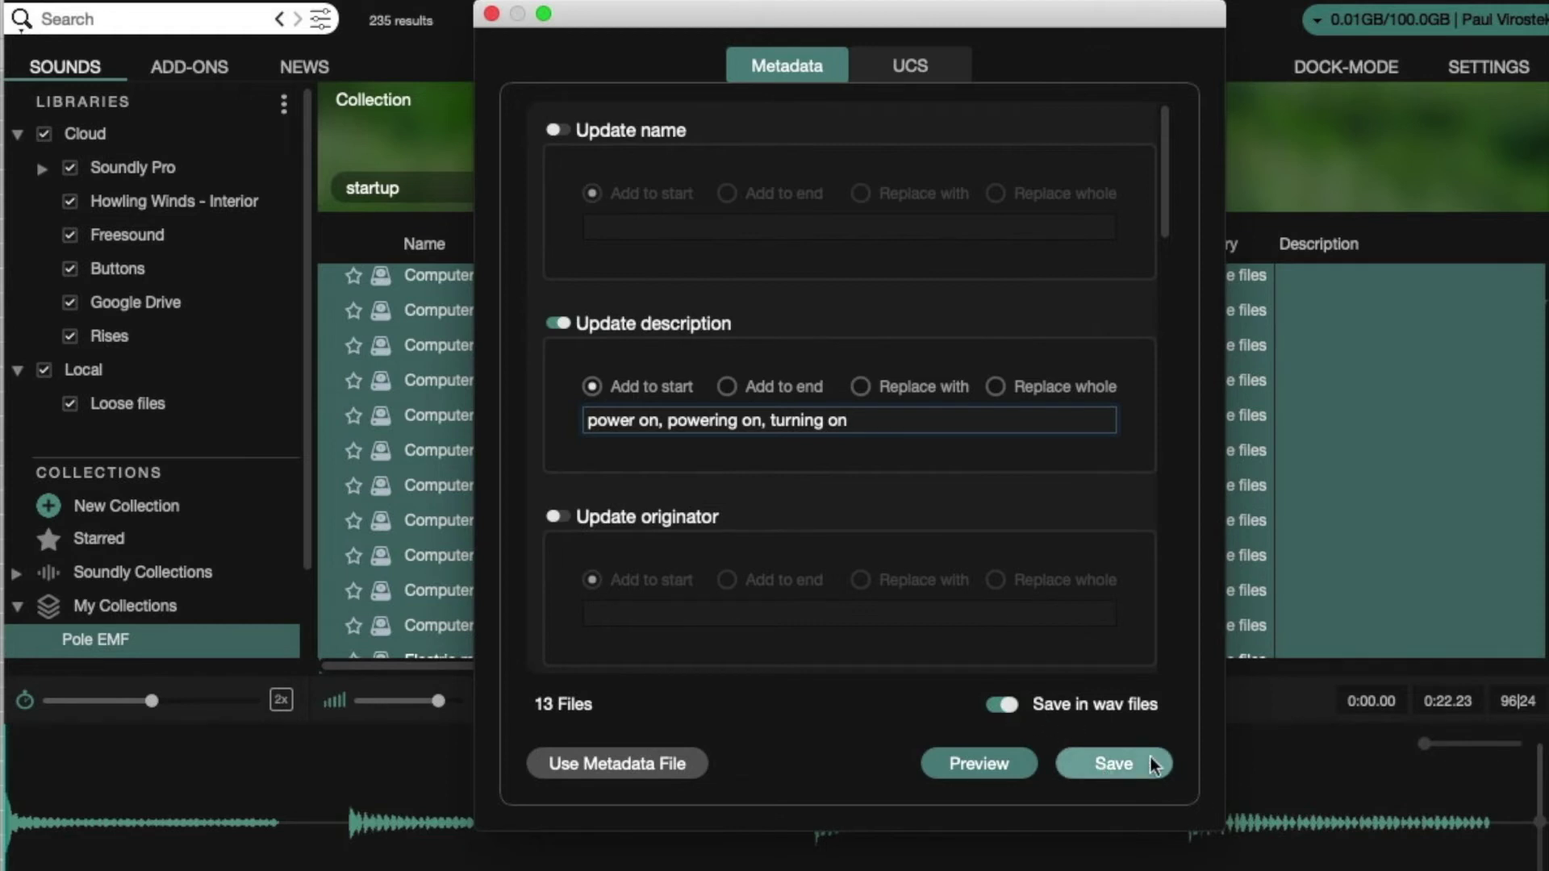
pyautogui.click(1123, 758)
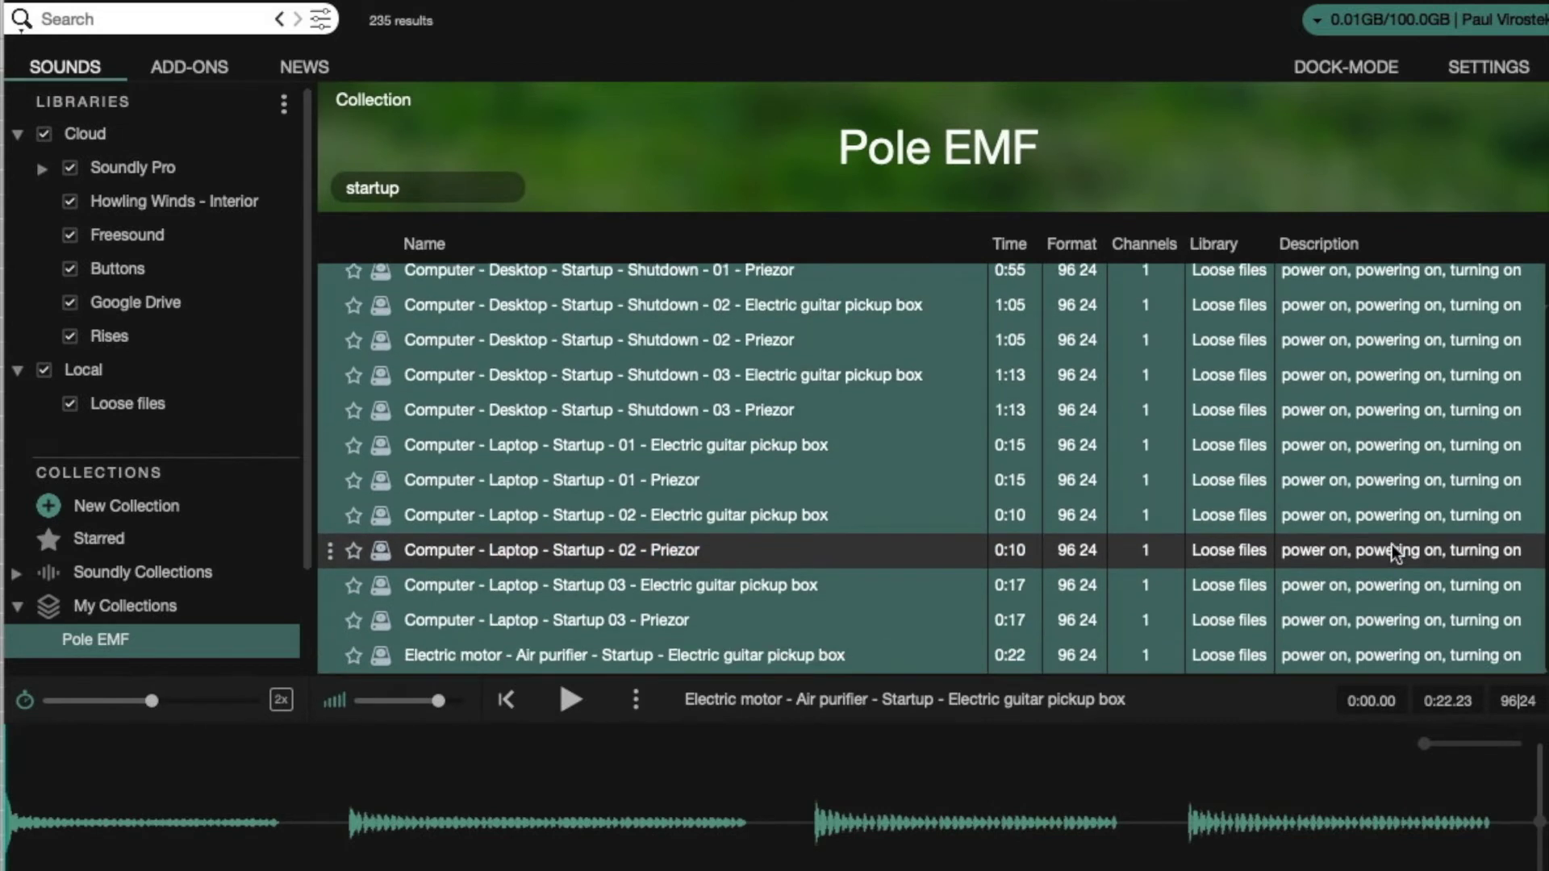
# - Change the collection filter from 'startup' to 'shutdown'
pyautogui.scroll(1, 1378, 428)
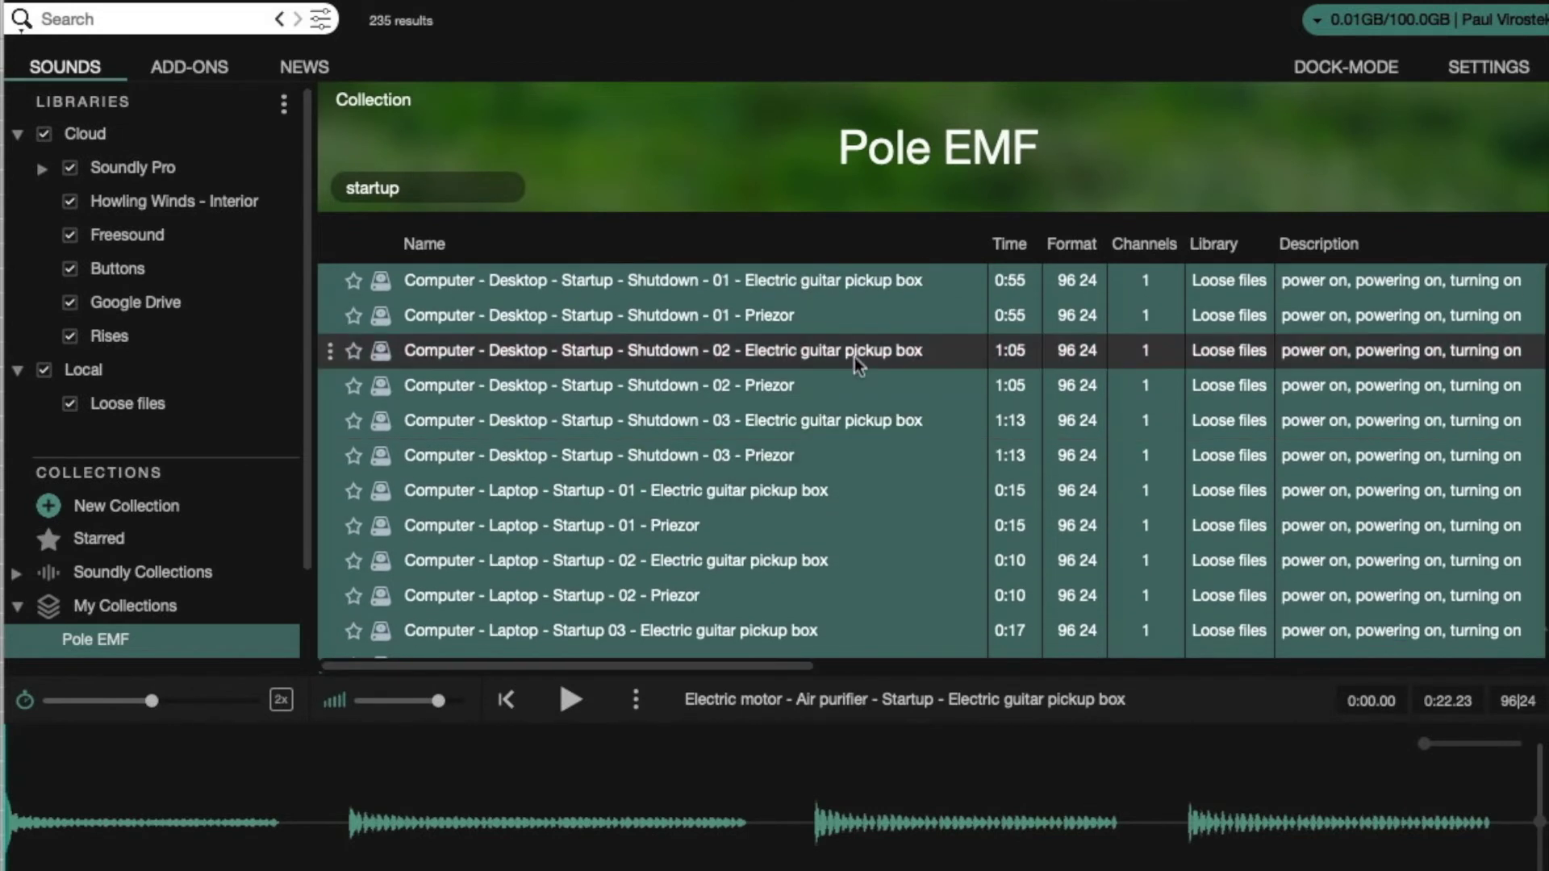
pyautogui.doubleClick(453, 185)
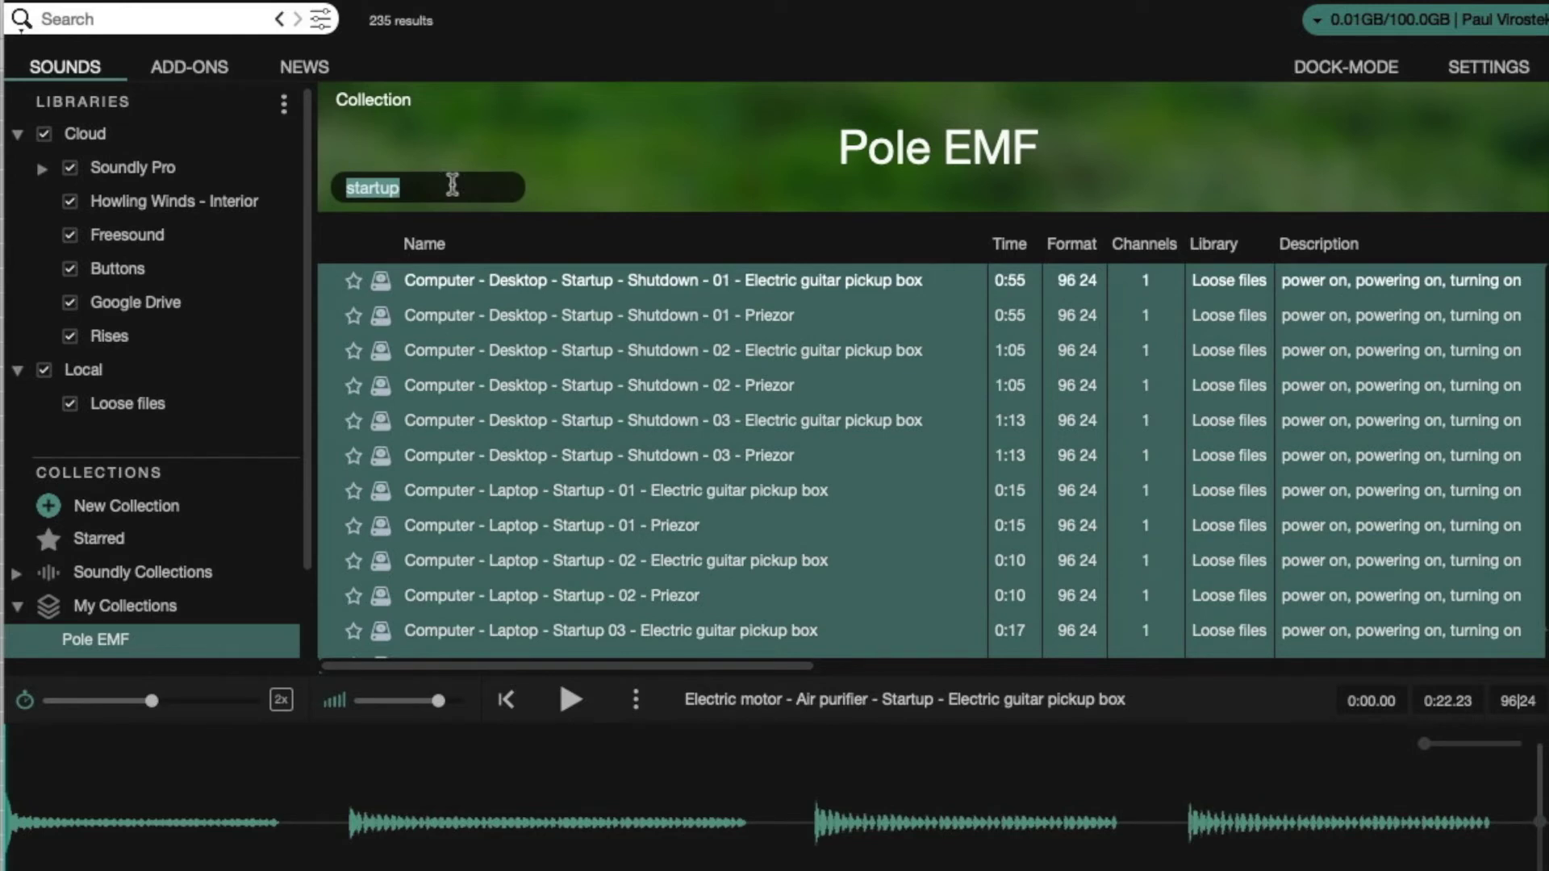
pyautogui.write('shutdown')
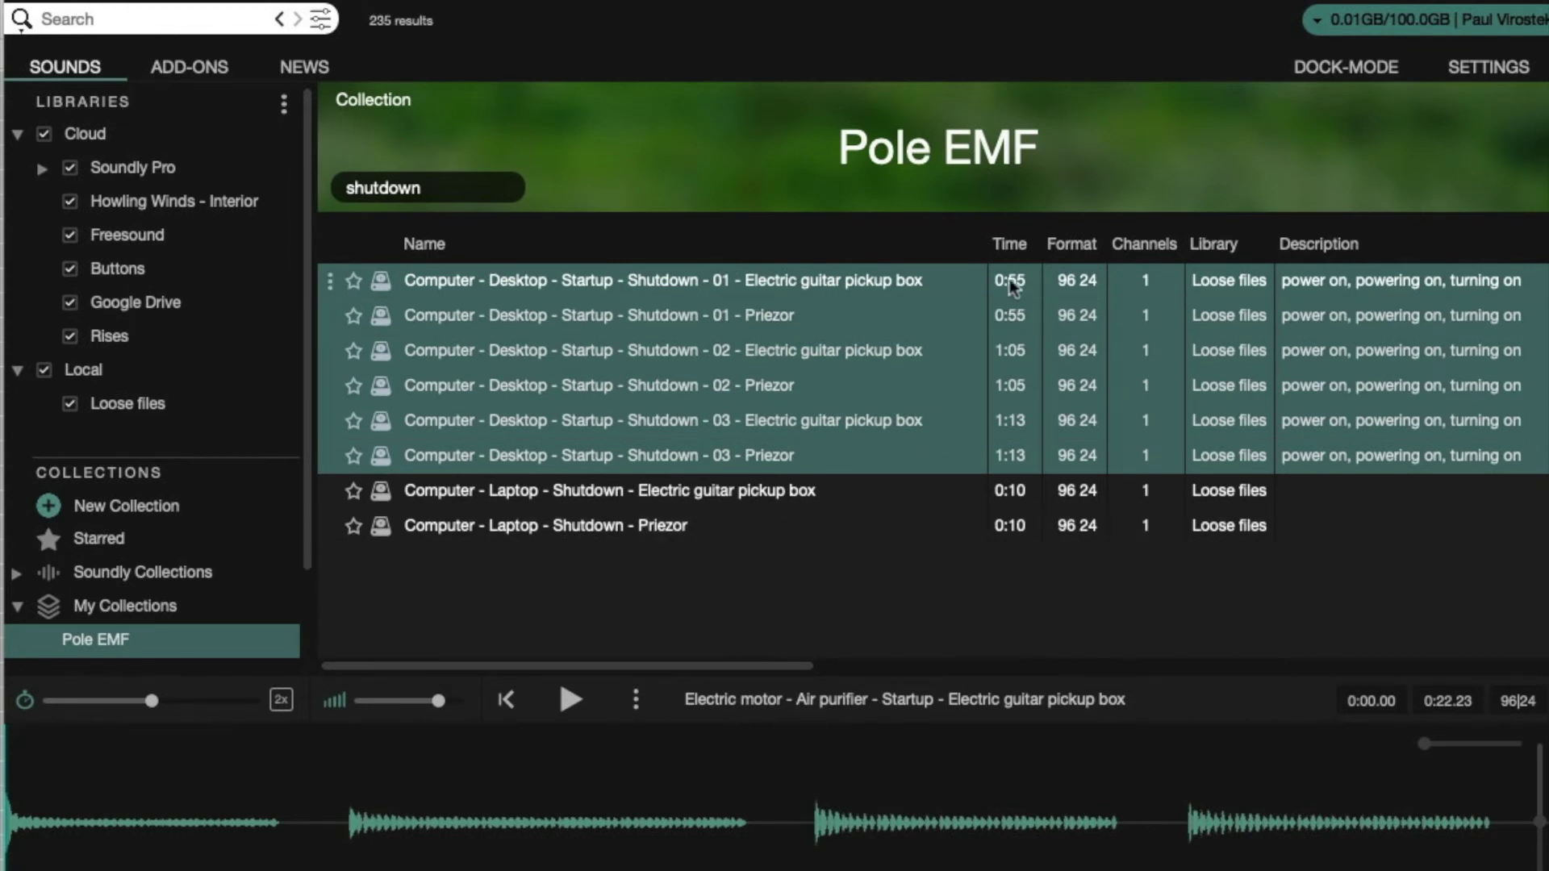
# - Select the six Desktop startup-shutdown files among the shutdown results
pyautogui.click(1175, 492)
pyautogui.click(1291, 280)
pyautogui.keyDown('shift'); pyautogui.click(1389, 464); pyautogui.keyUp('shift')
pyautogui.hscroll(5, 1291, 363)
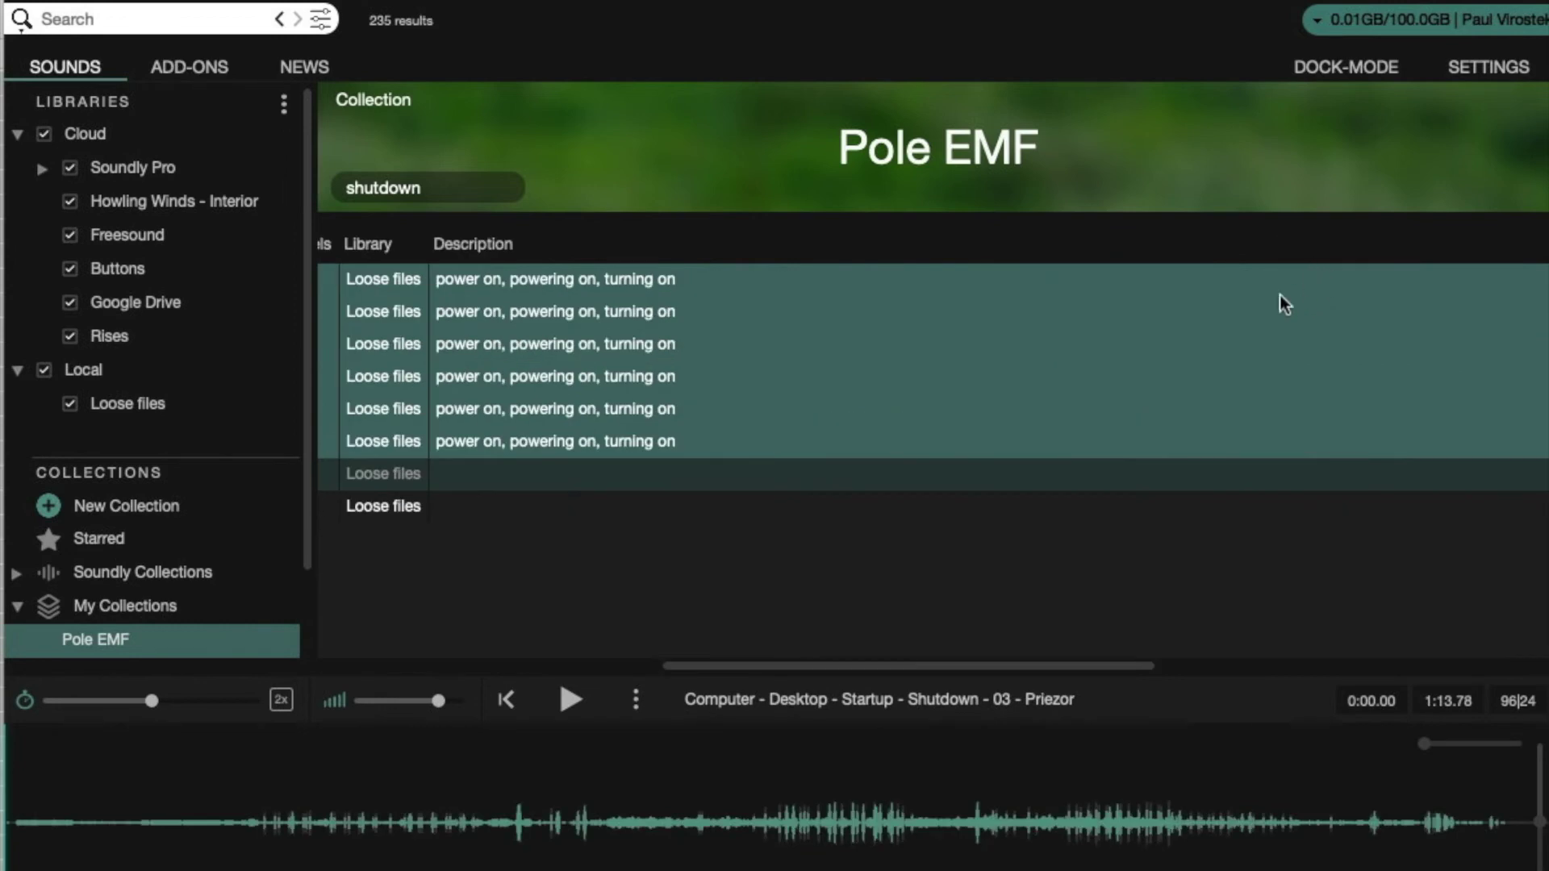
pyautogui.hscroll(-5, 722, 284)
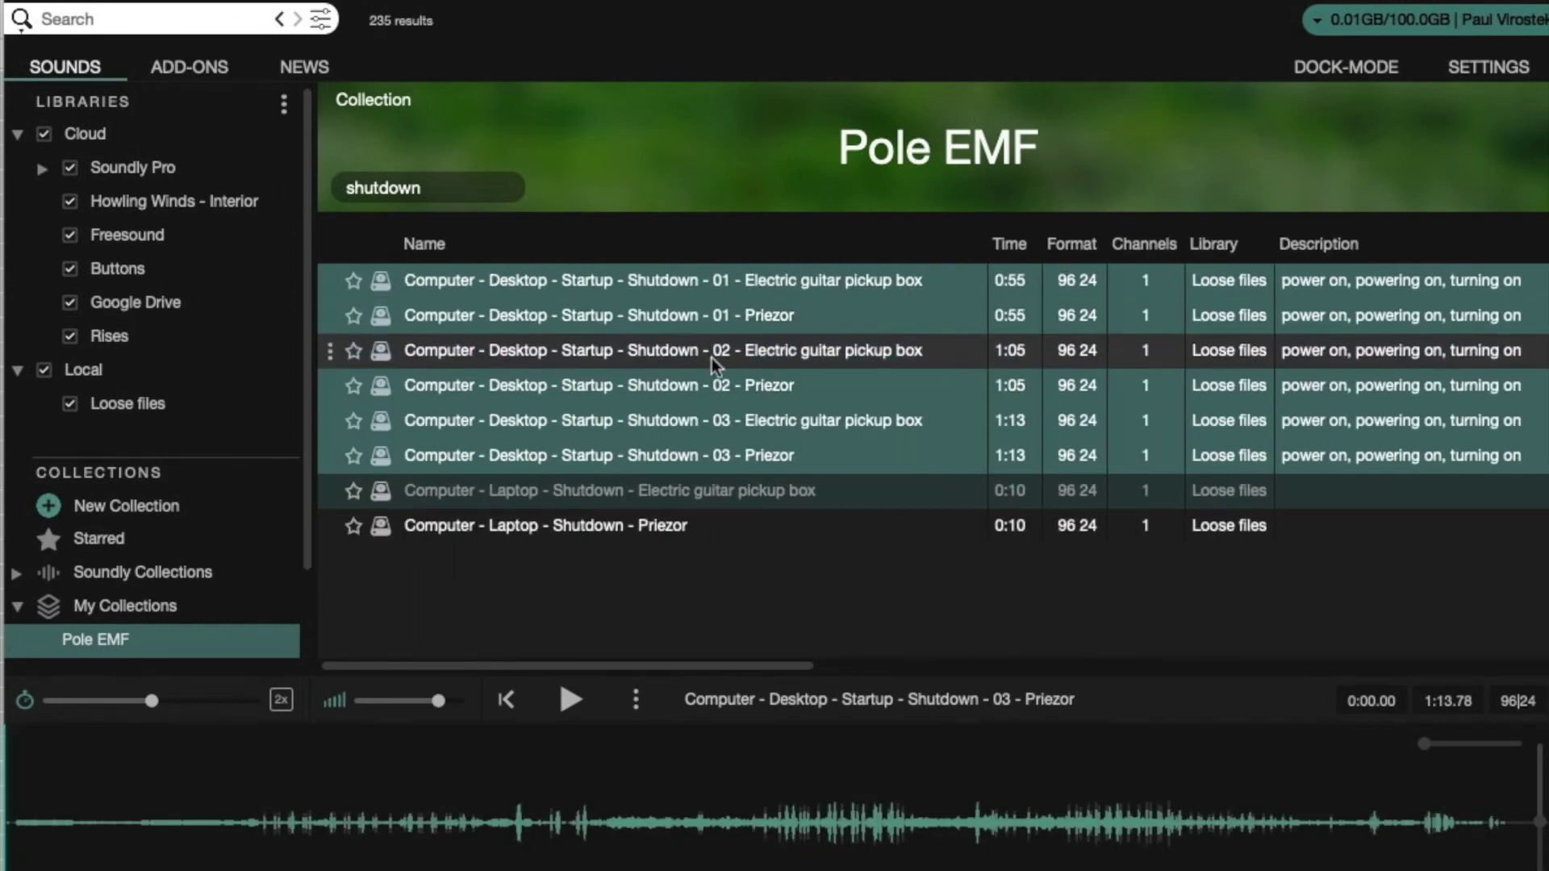
# - Append ', shut down, shutting down, turn off' to the six Desktop files' descriptions and save
pyautogui.rightClick(720, 283)
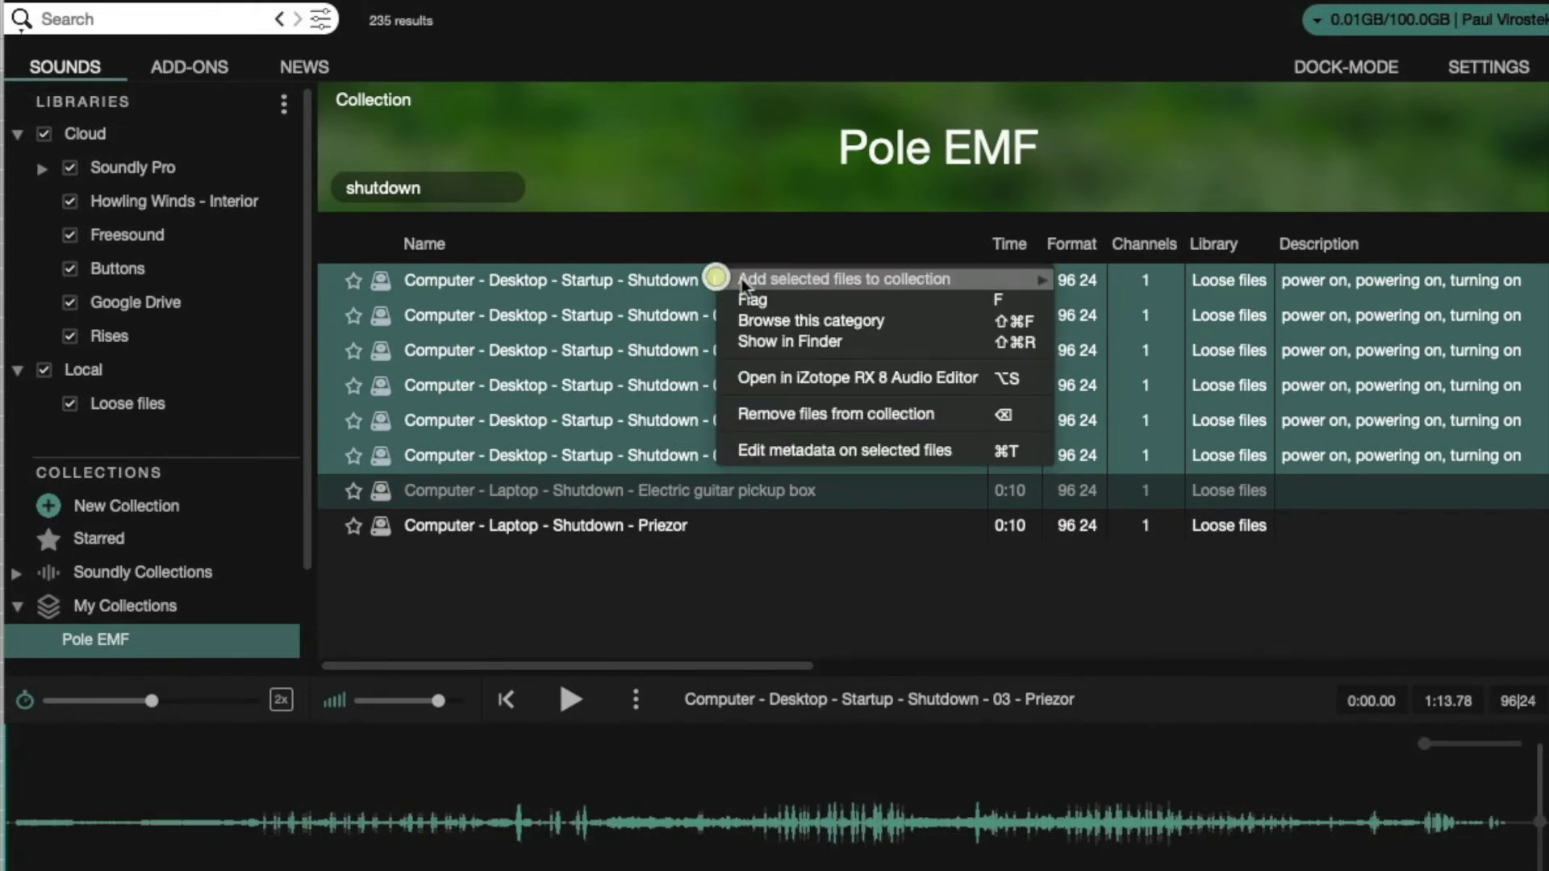
pyautogui.click(853, 454)
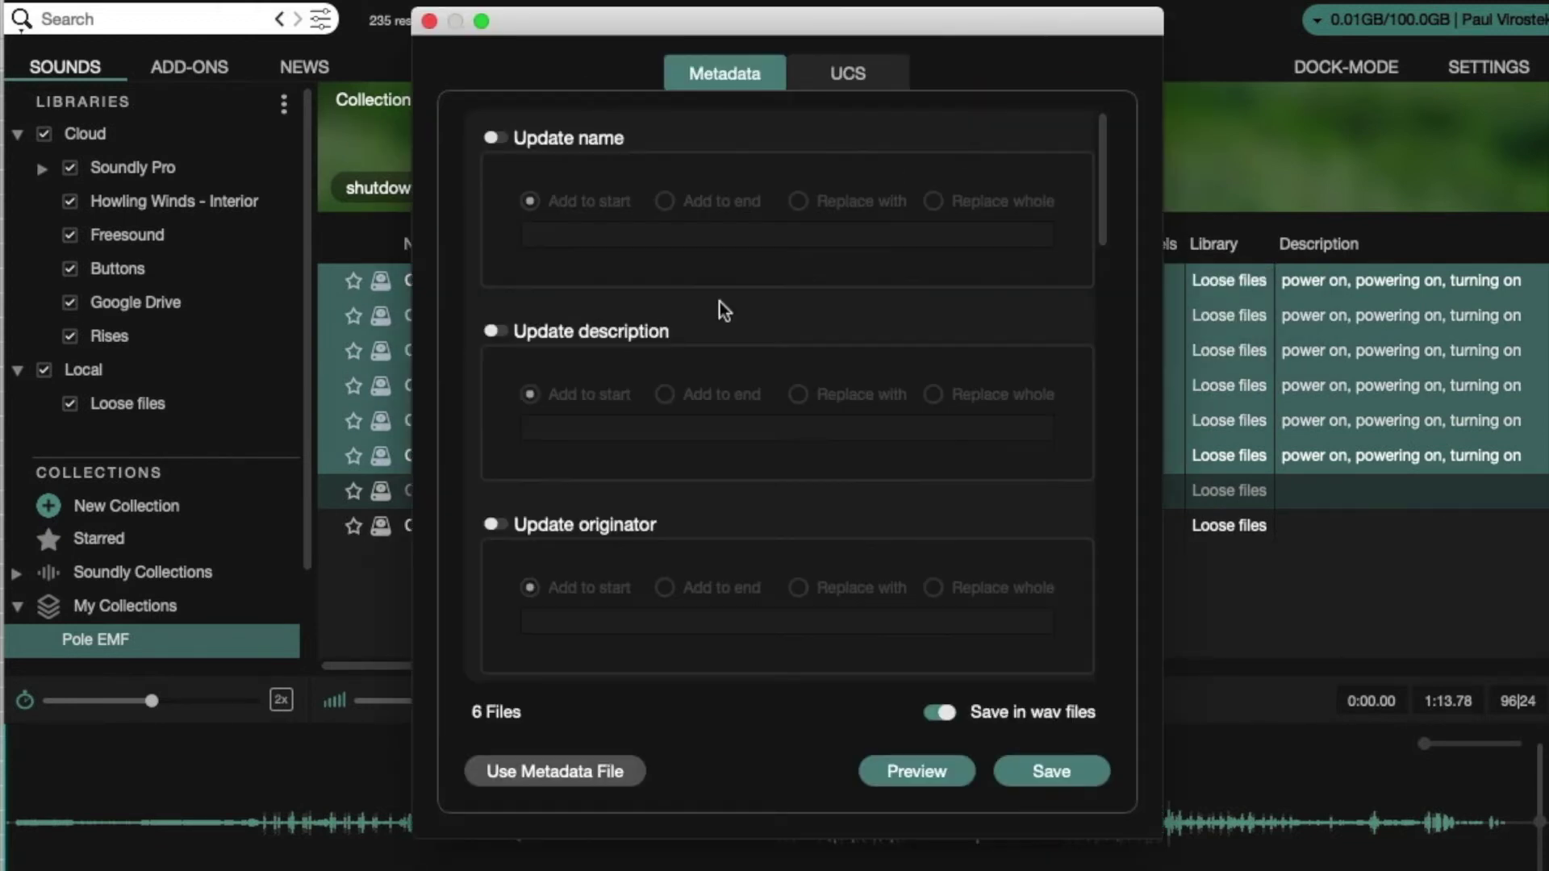
pyautogui.click(495, 331)
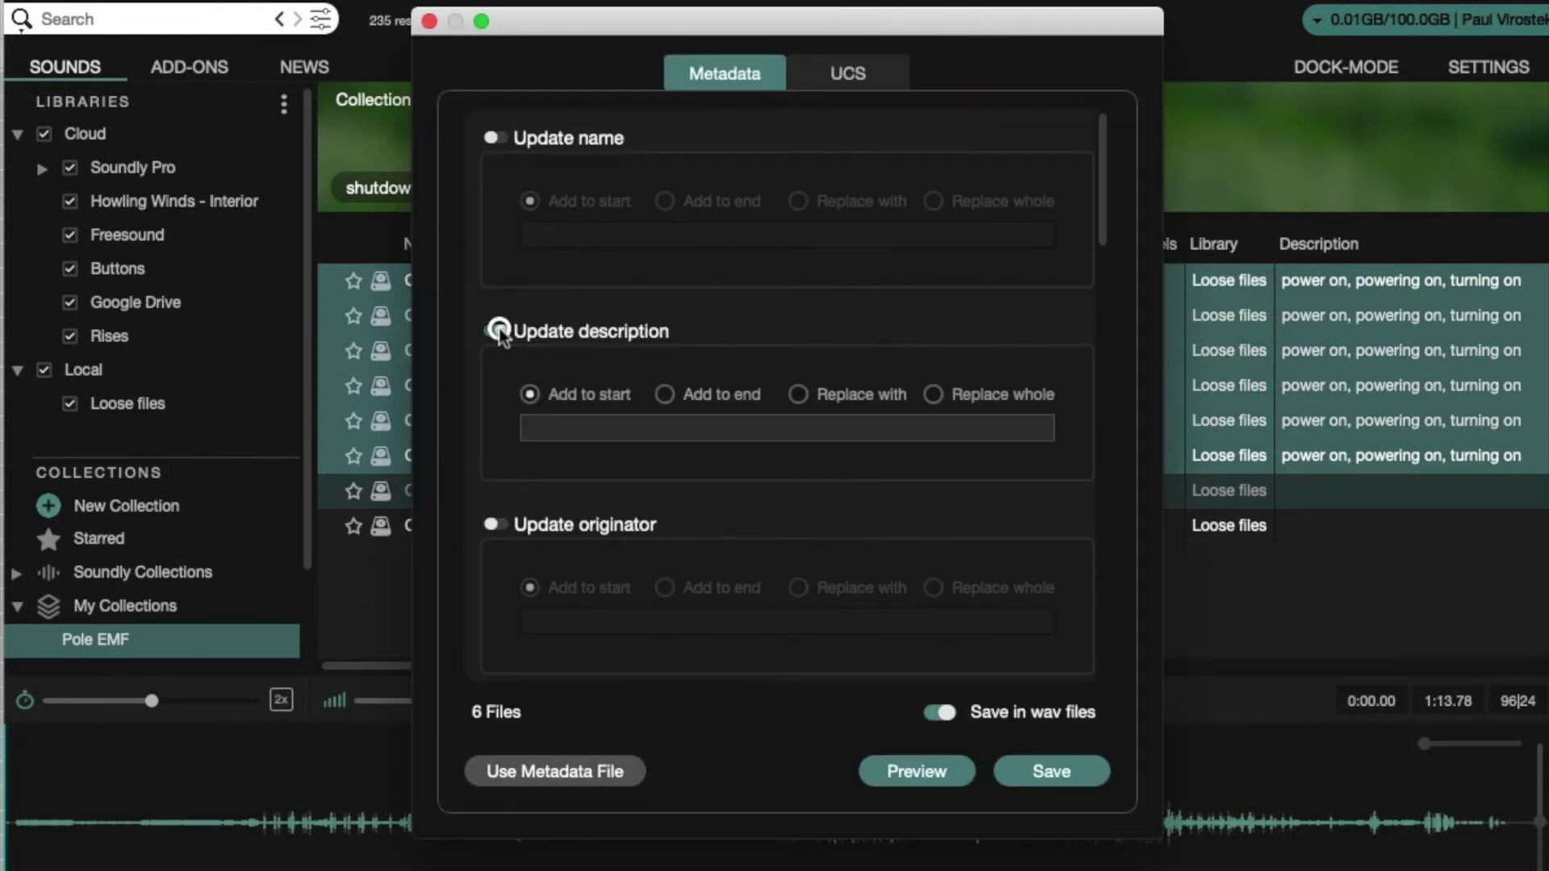
pyautogui.click(665, 395)
pyautogui.click(553, 416)
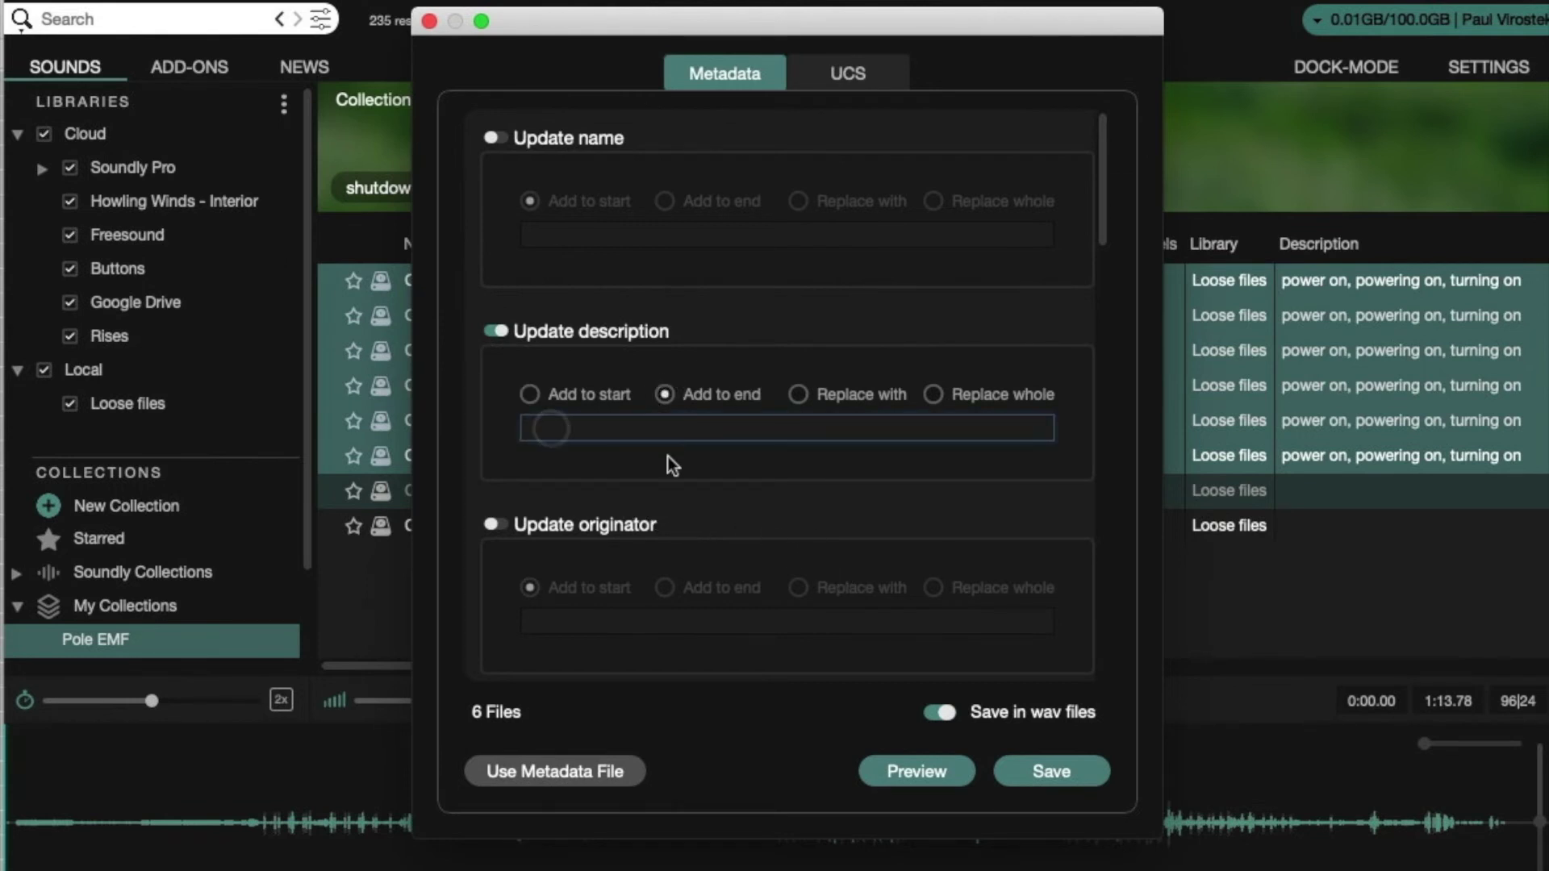
pyautogui.write(', shut down, shutting ')
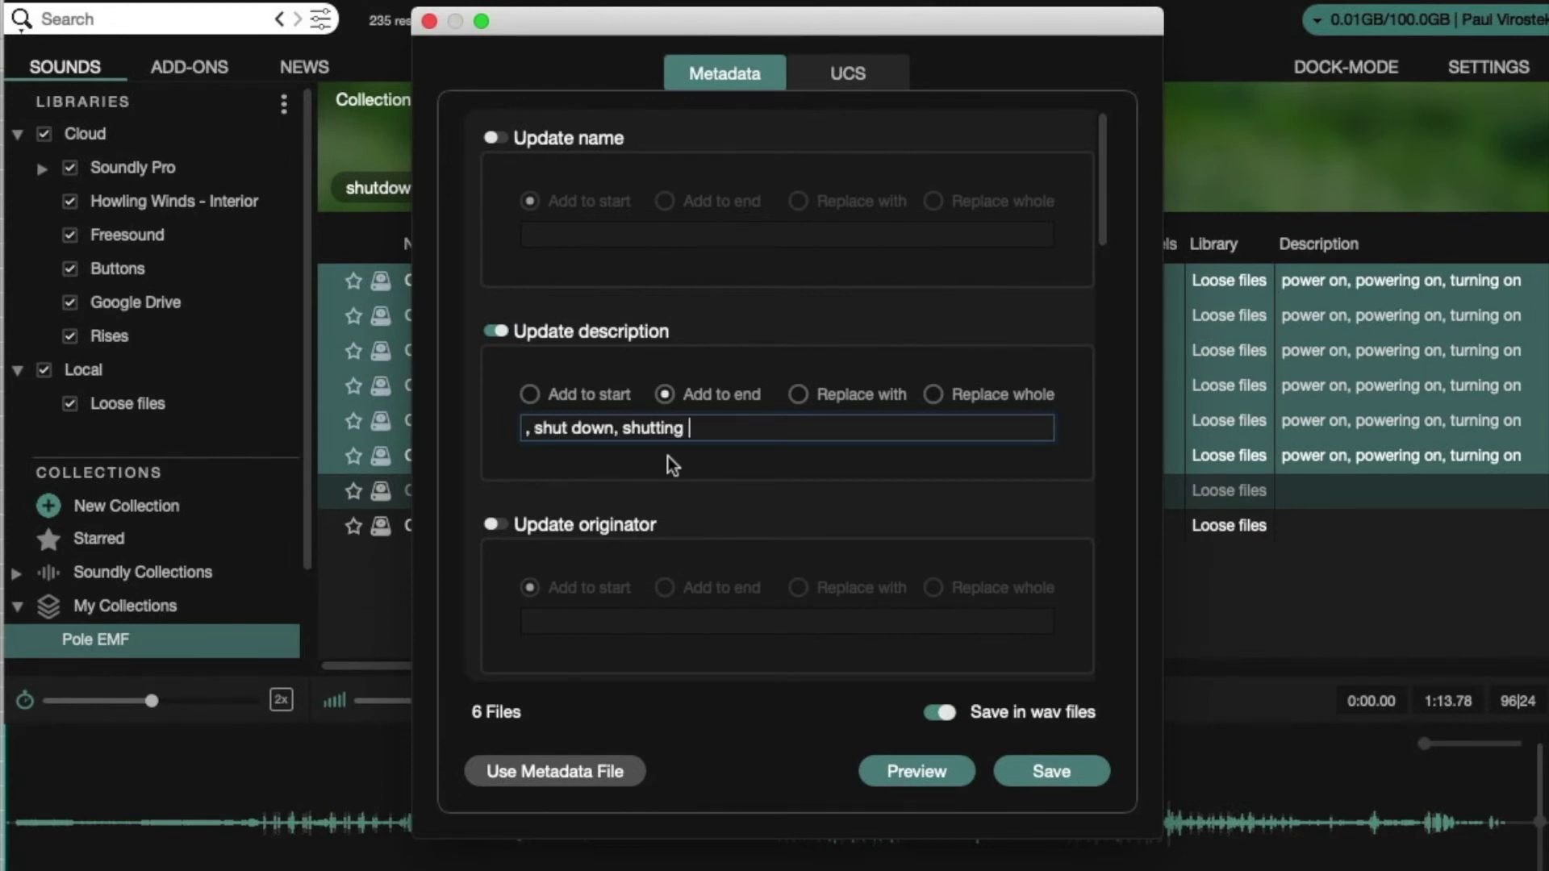
pyautogui.write('down, turn off')
pyautogui.click(1058, 772)
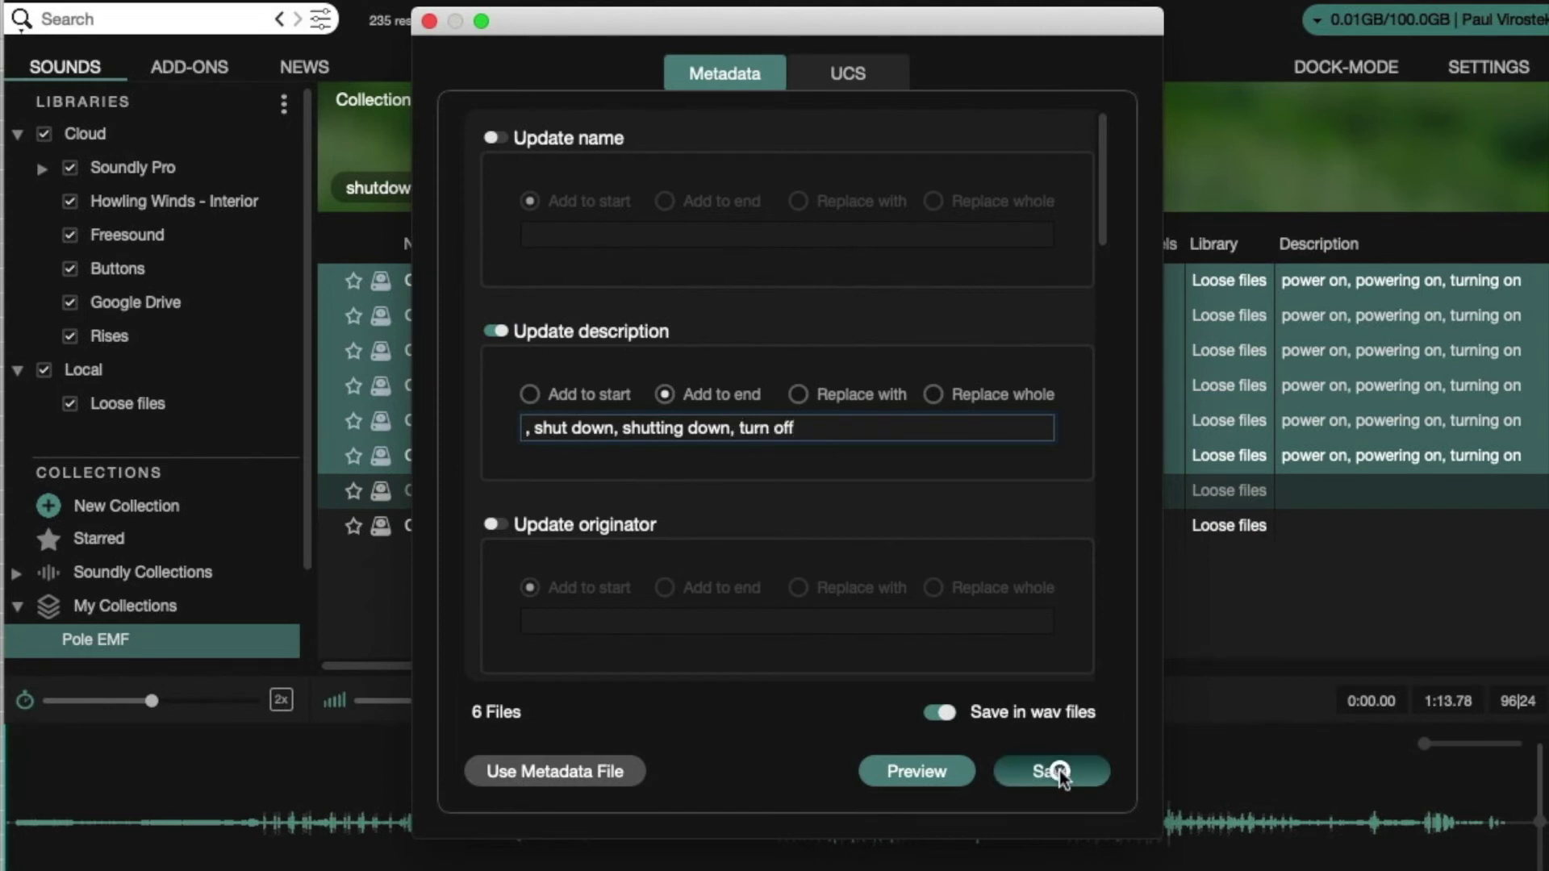
# - Check the descriptions and select the Laptop Shutdown Electric guitar and Priezor files
pyautogui.hscroll(10, 1250, 291)
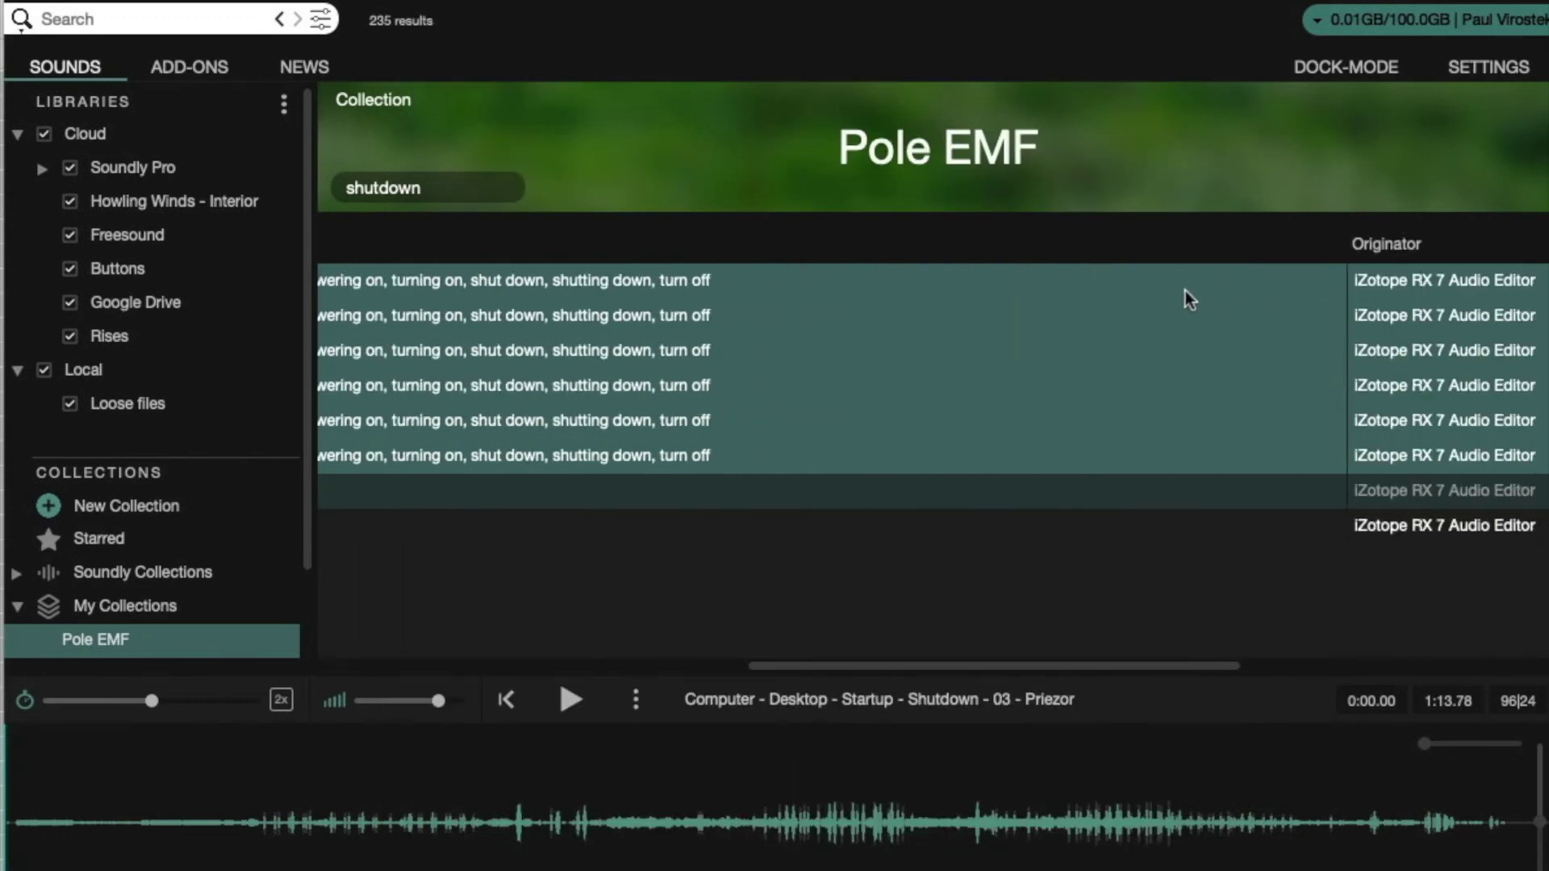
pyautogui.hscroll(-6, 1049, 299)
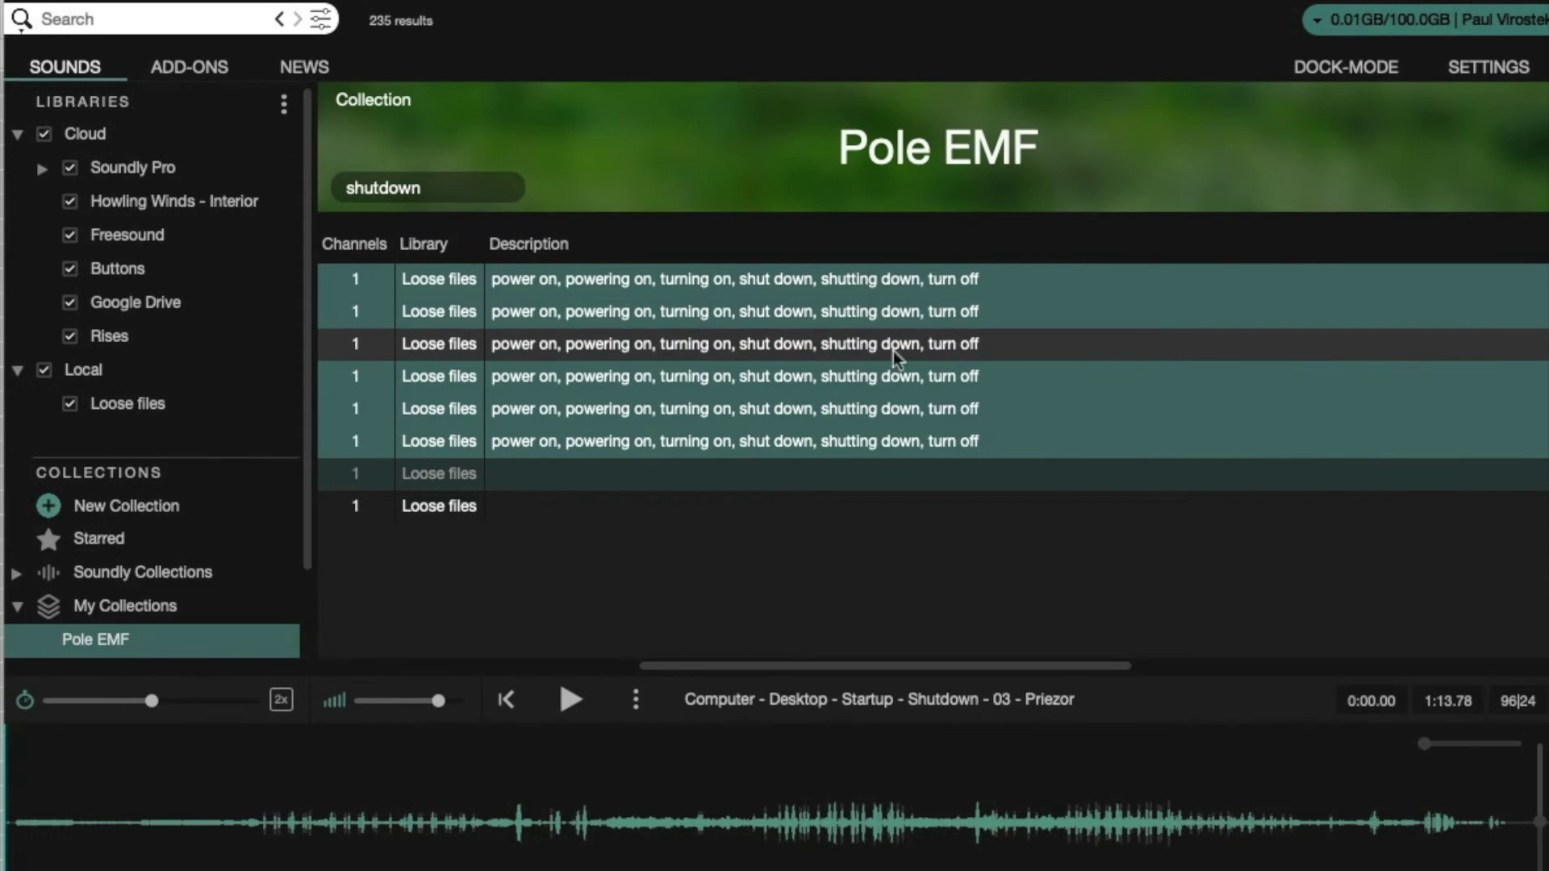
pyautogui.hscroll(-5, 767, 411)
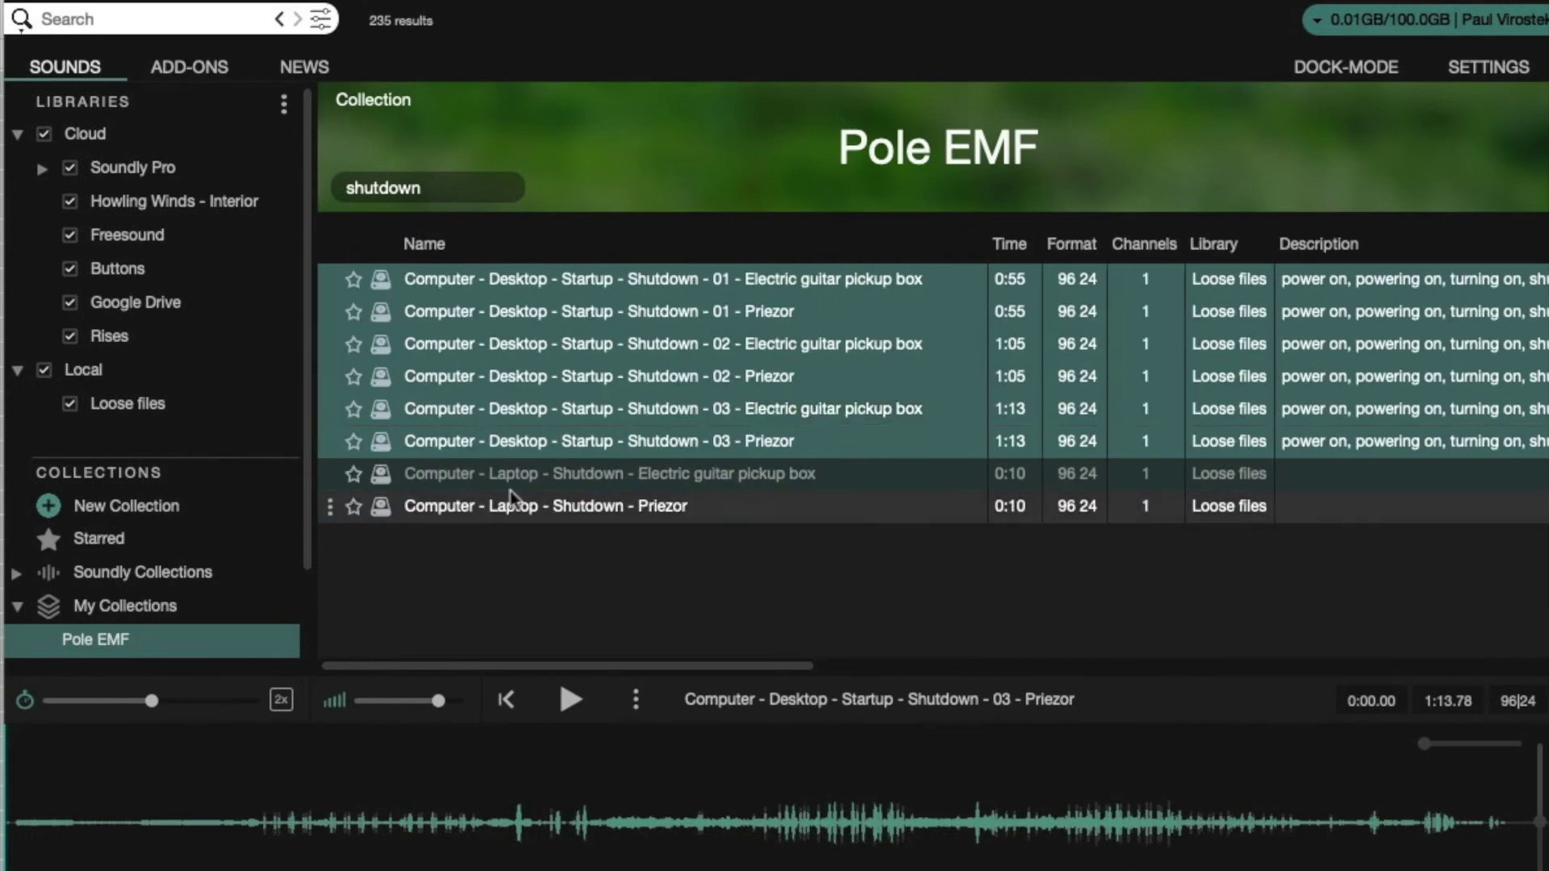
pyautogui.click(855, 475)
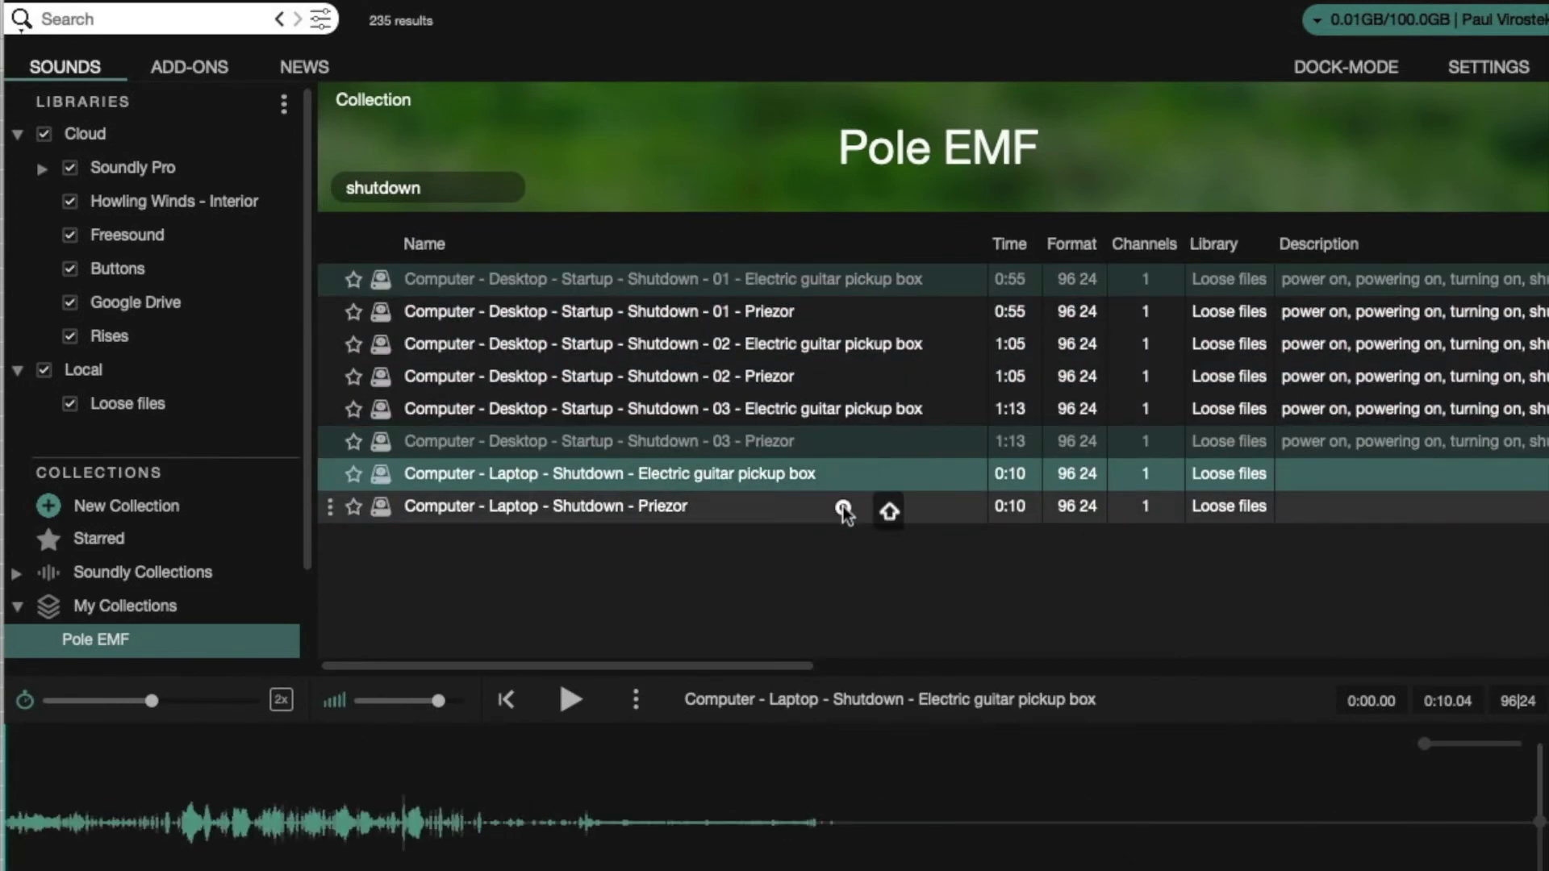
pyautogui.keyDown('shift'); pyautogui.click(843, 506); pyautogui.keyUp('shift')
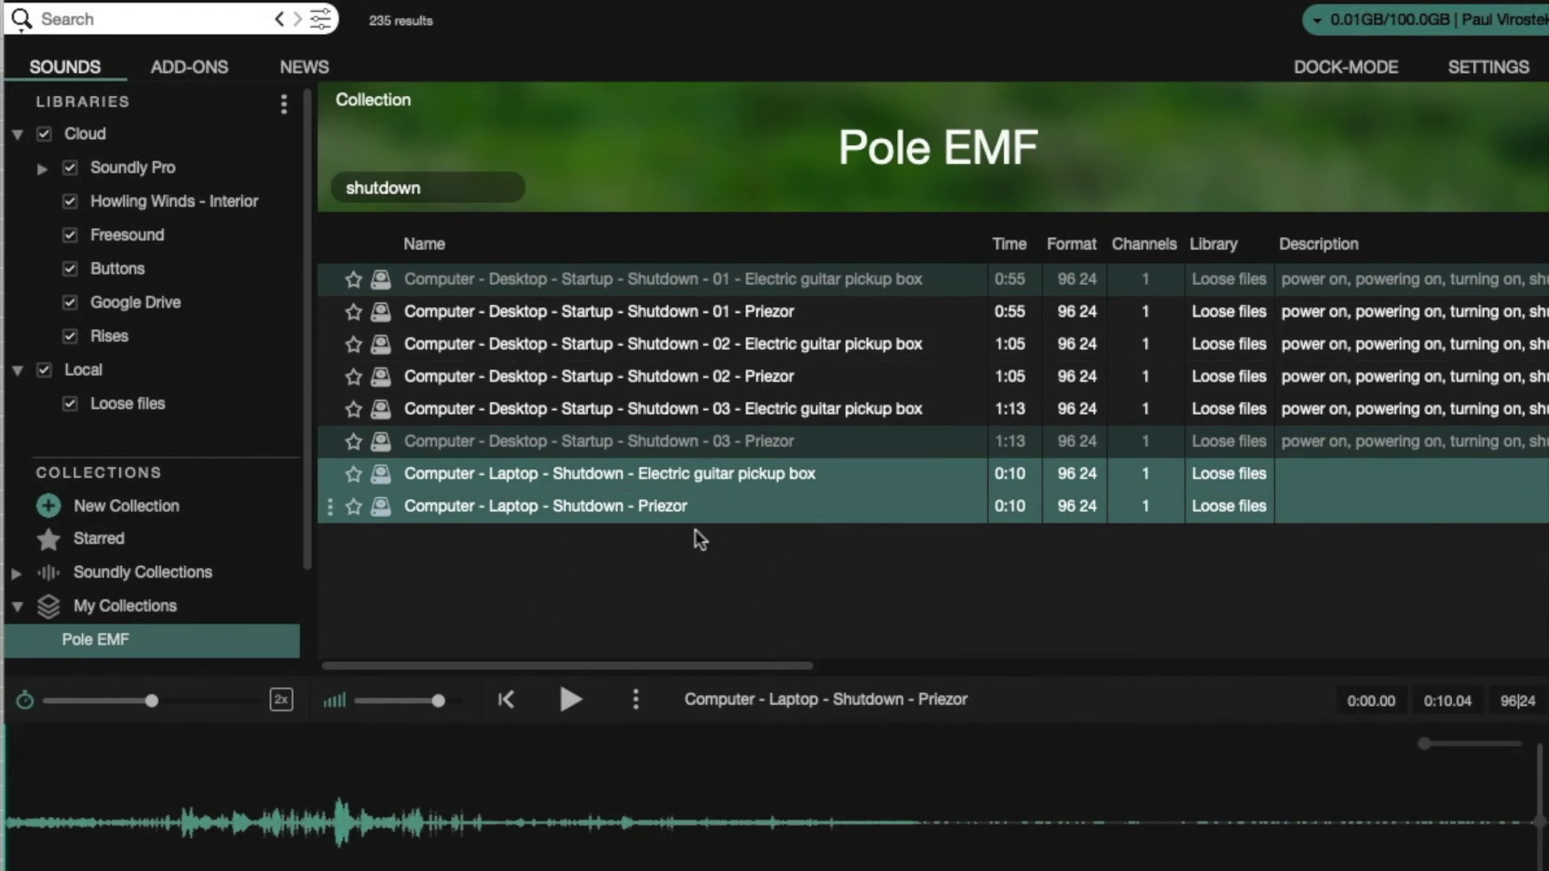
# - Set both Laptop Shutdown files' description to 'turning off, turn off, shut off, power off' and save
pyautogui.rightClick(657, 469)
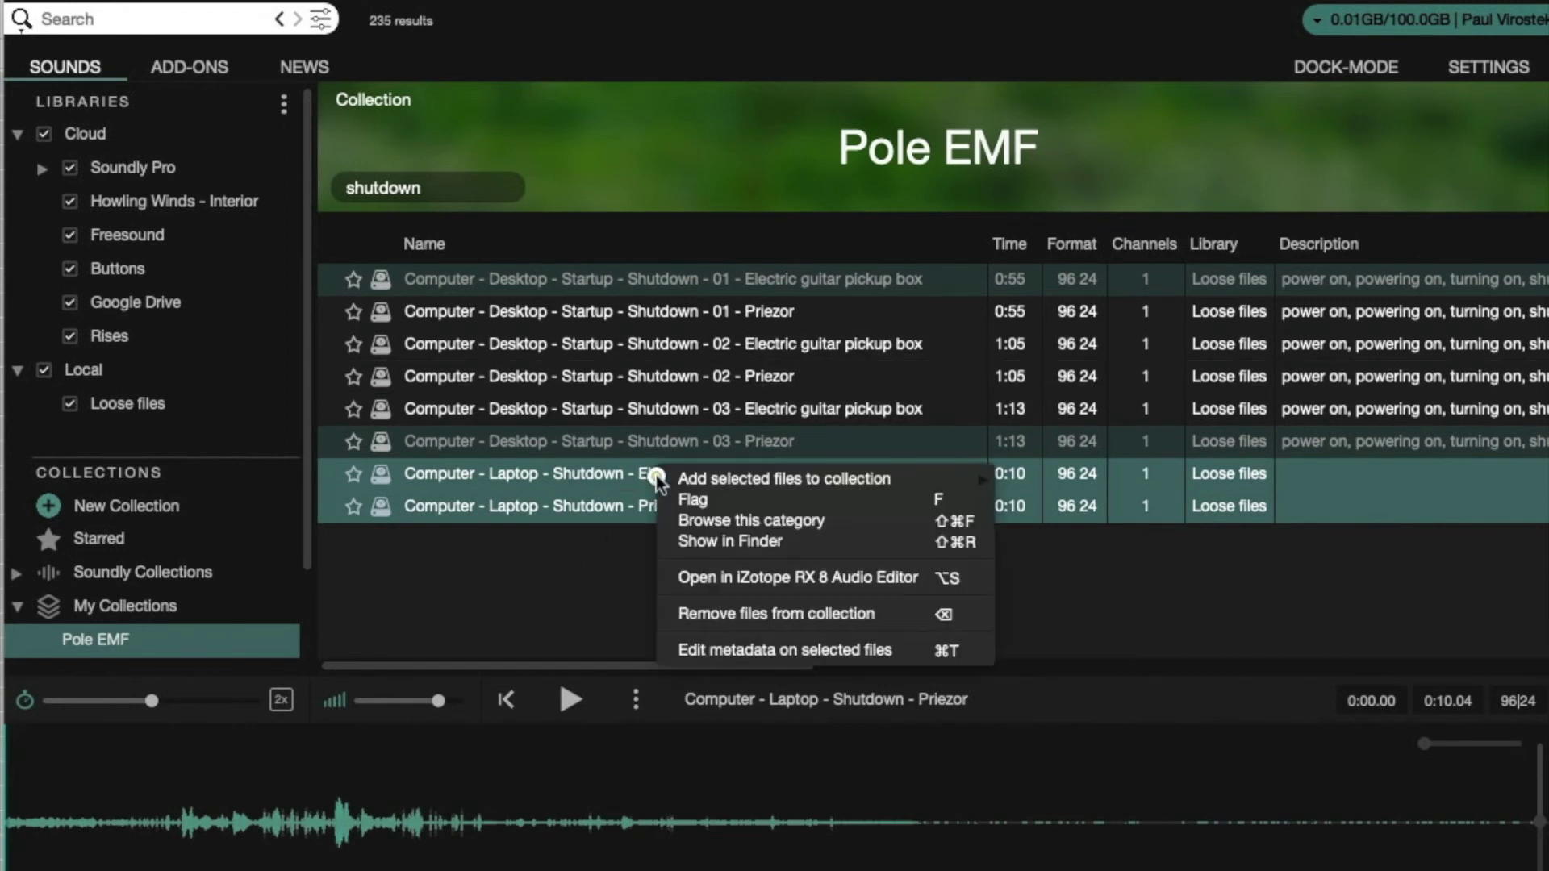
pyautogui.click(747, 648)
pyautogui.click(563, 337)
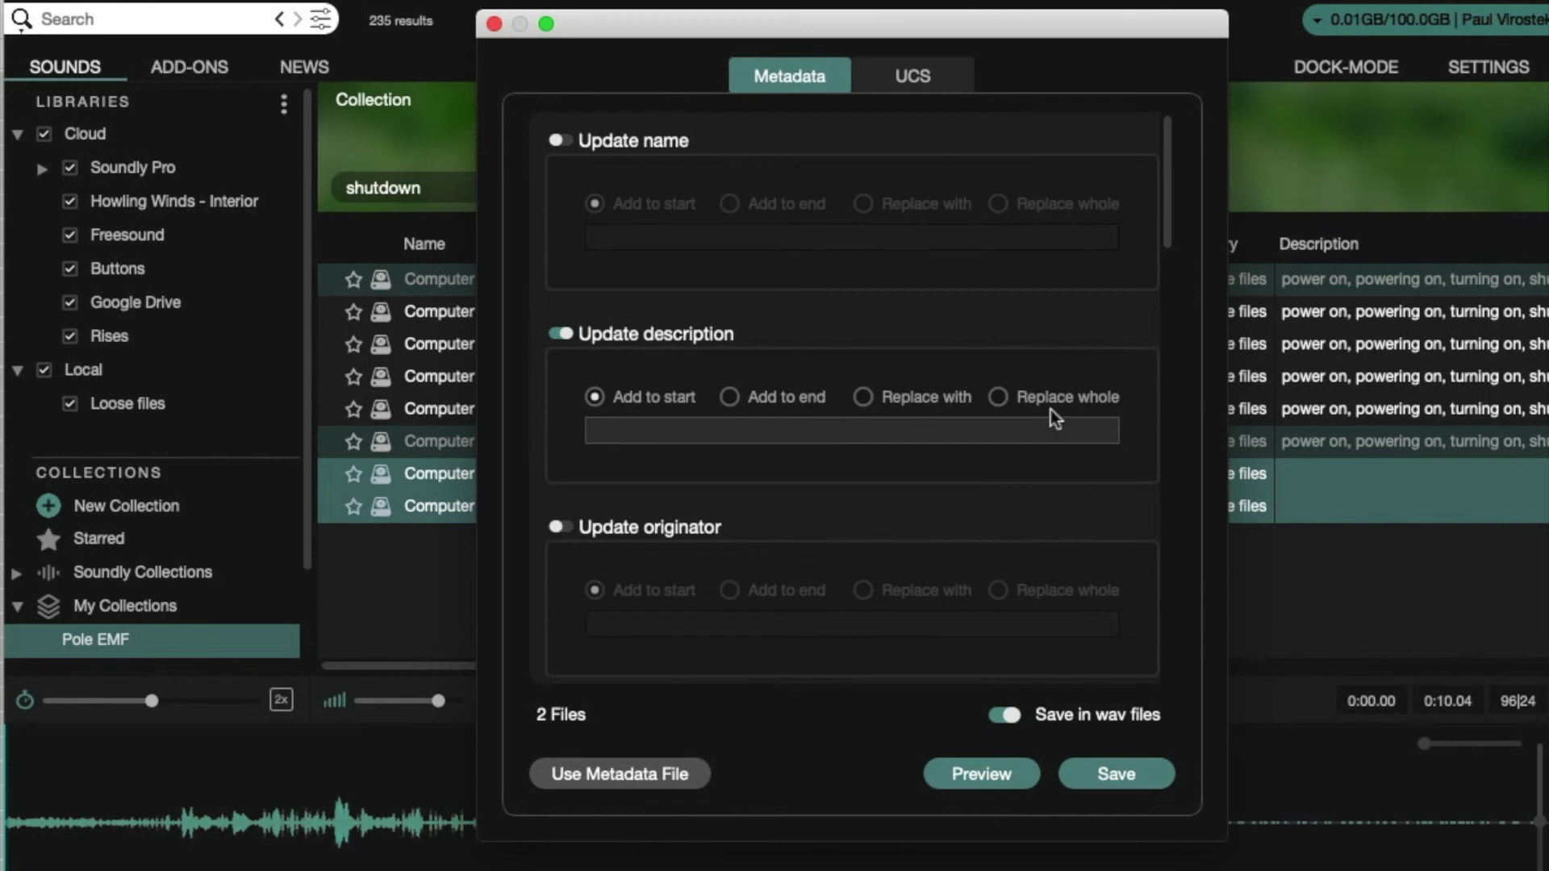
pyautogui.click(666, 436)
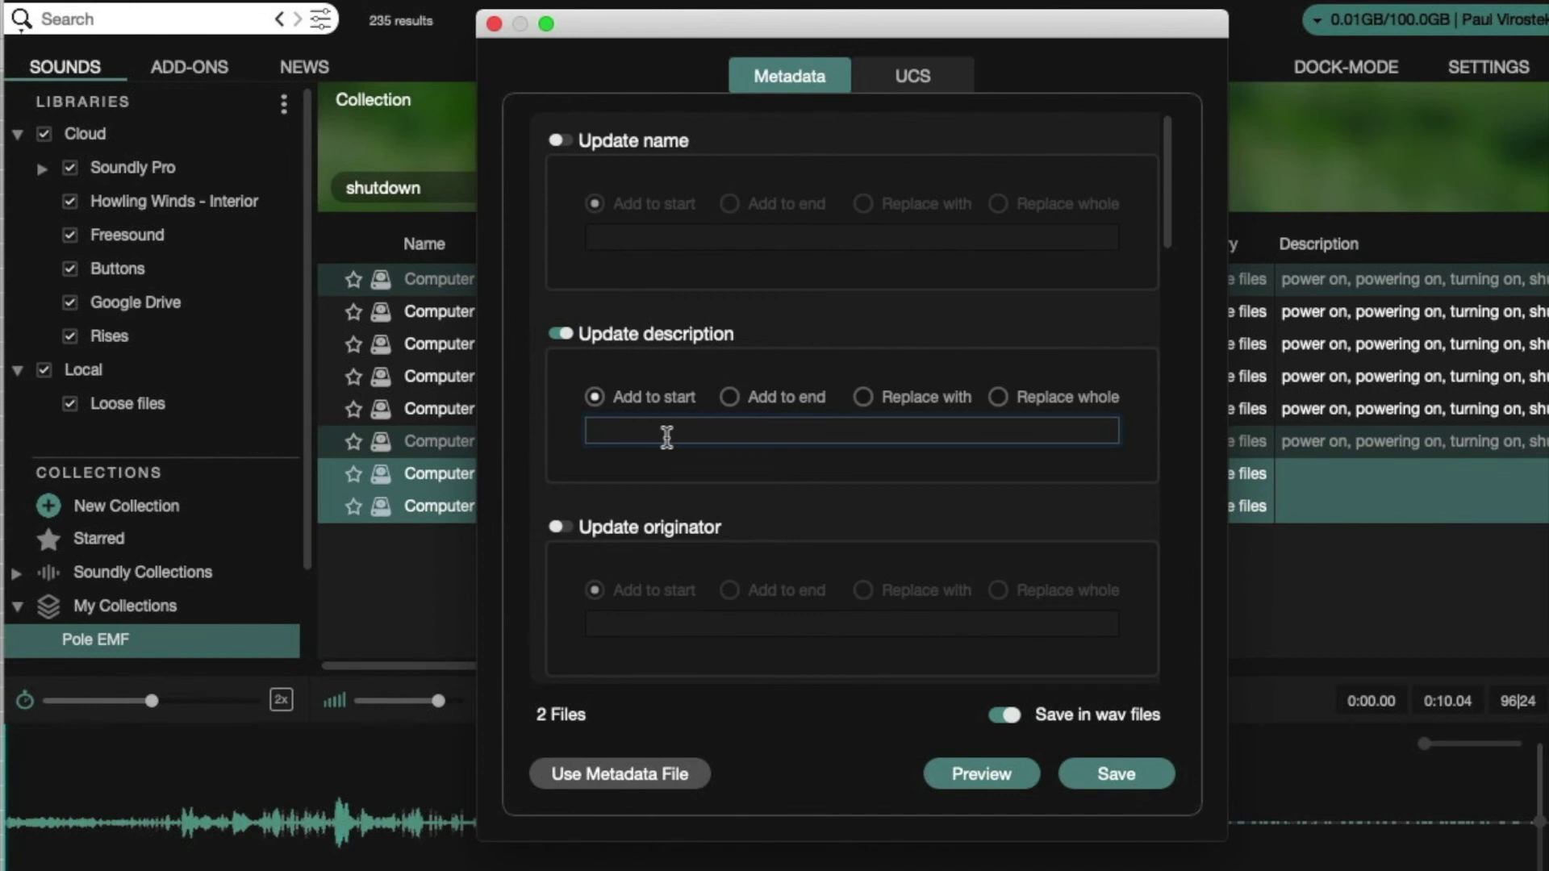
pyautogui.write('turning off, turn off, shut off, power off')
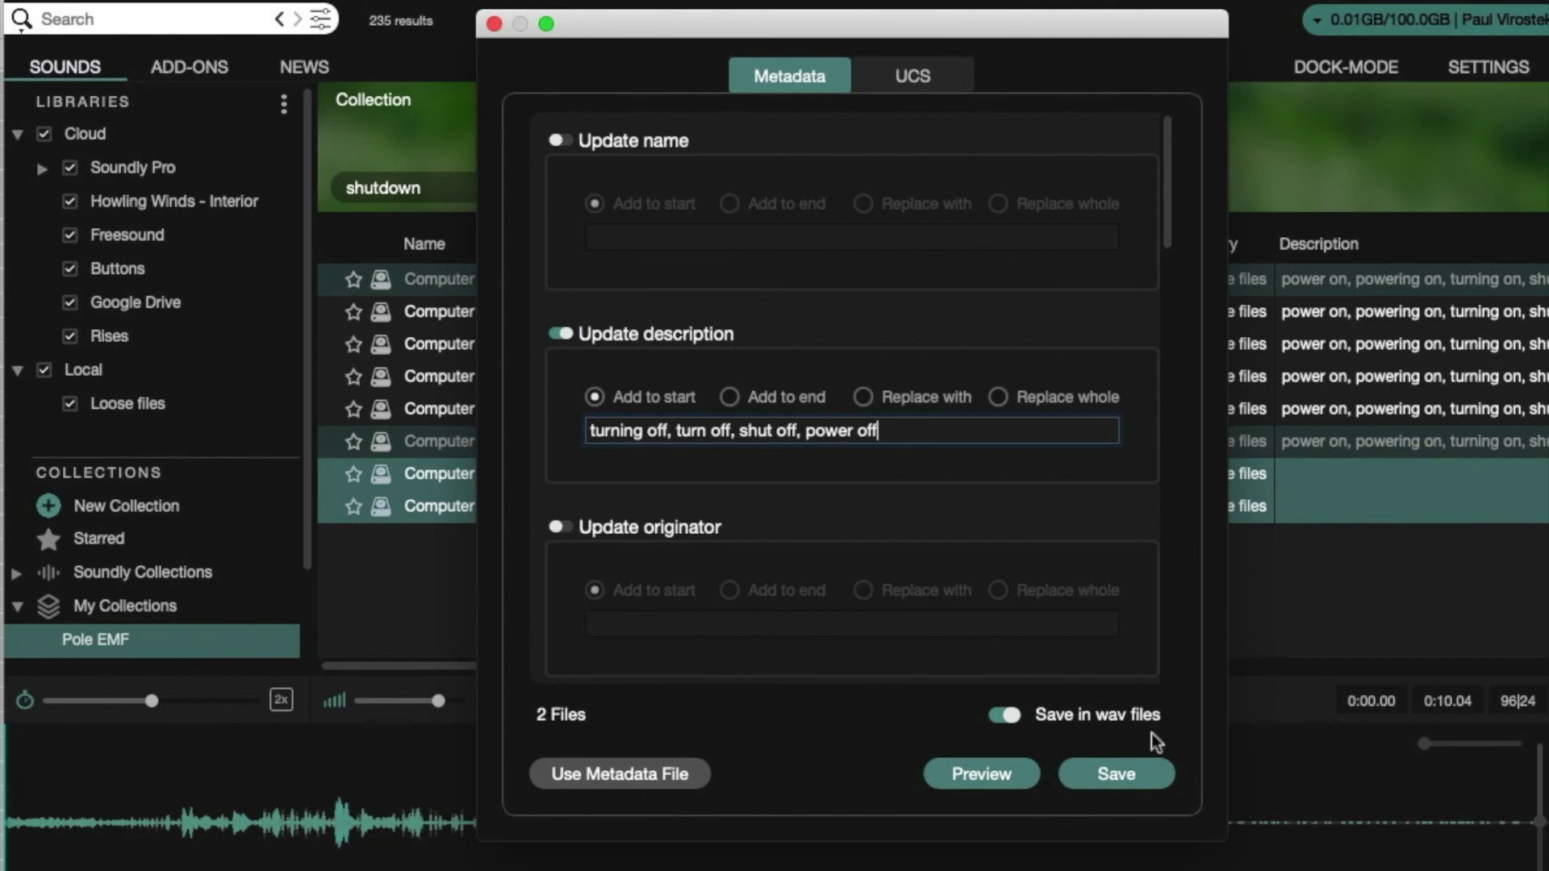
pyautogui.click(1120, 773)
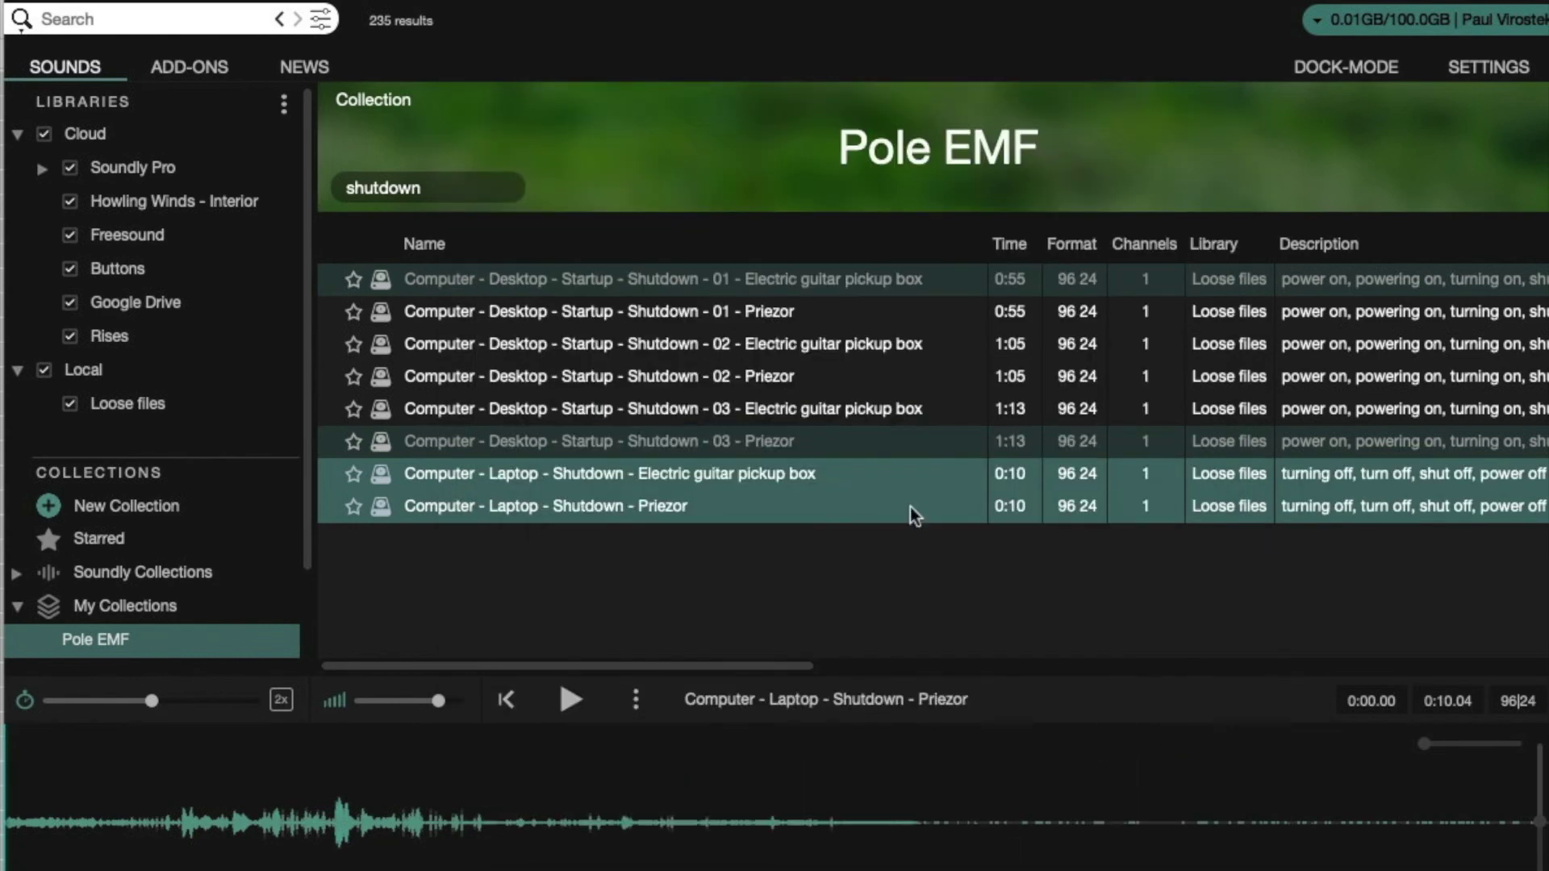
pyautogui.hscroll(10, 910, 508)
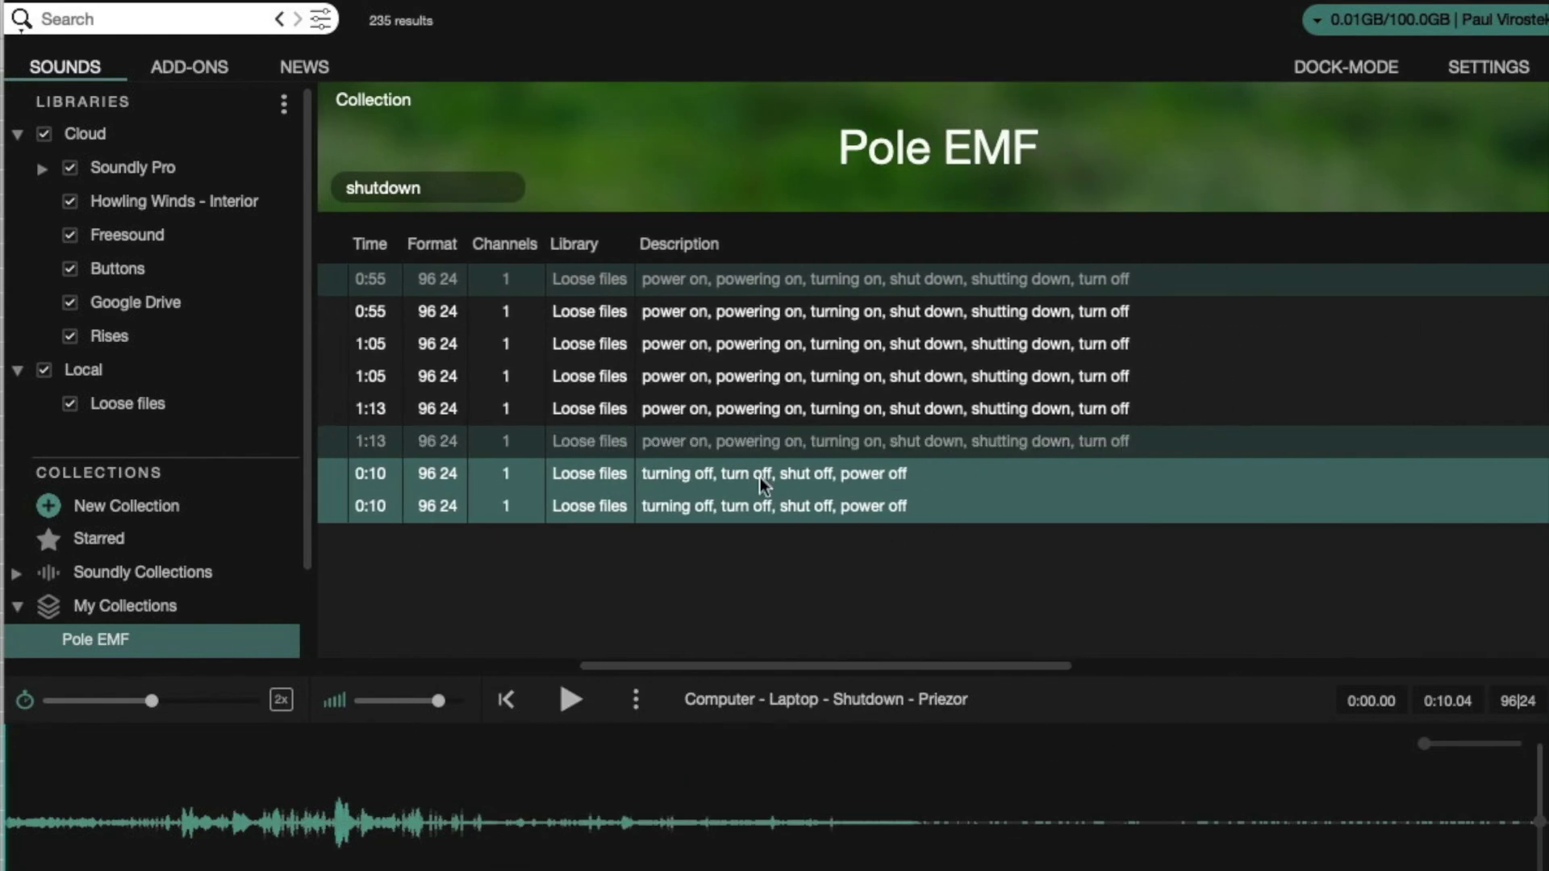
pyautogui.hscroll(-10, 748, 308)
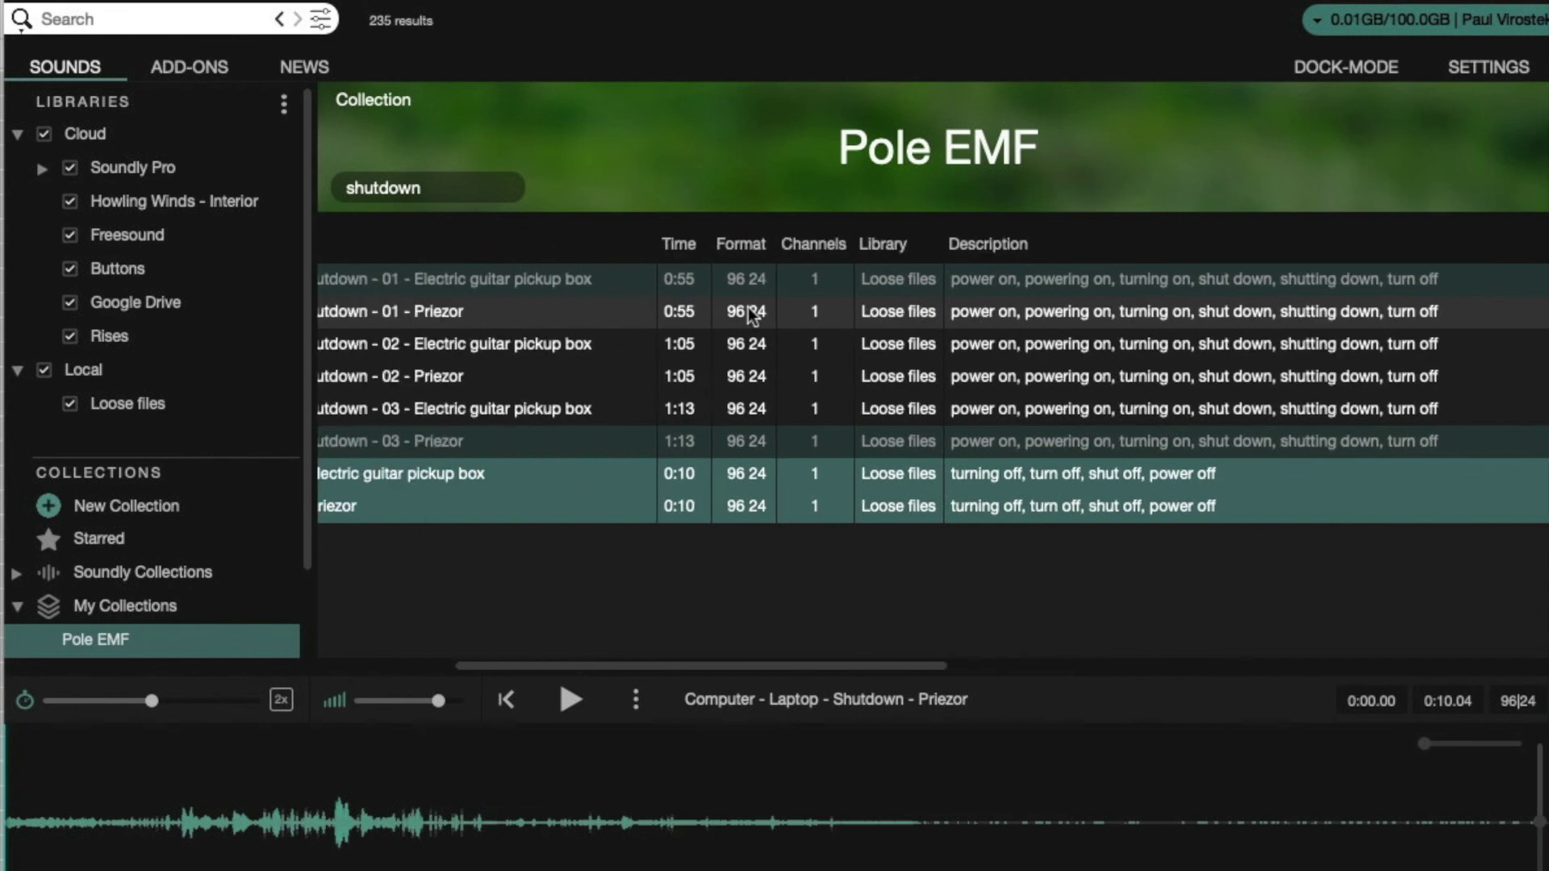